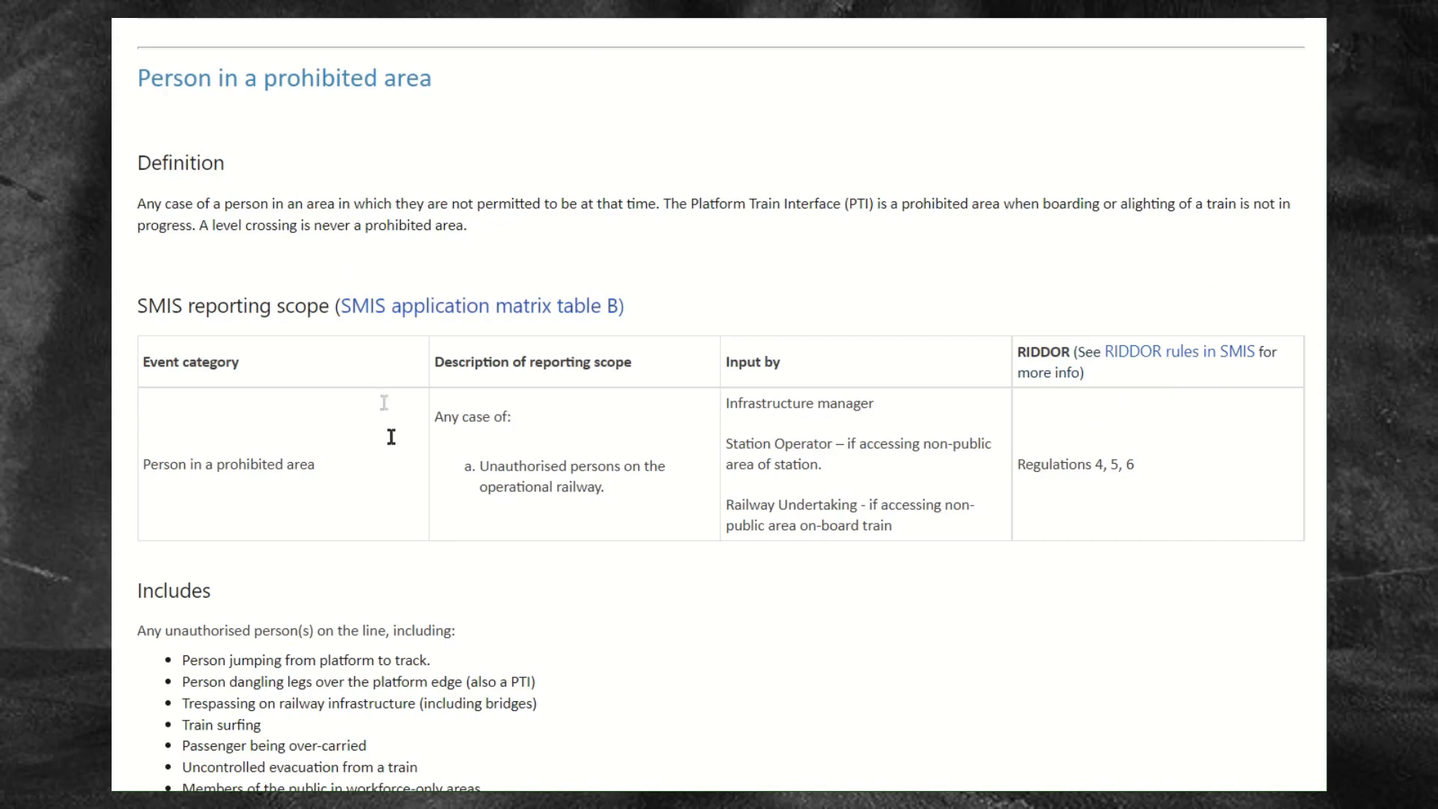
- Review the Person in a prohibited area guidance, covering the reporting scope, inclusions, exclusions and the event scenario tables
{"action": "scroll", "coordinate": [388, 475], "scroll_direction": "down", "scroll_amount": 2}
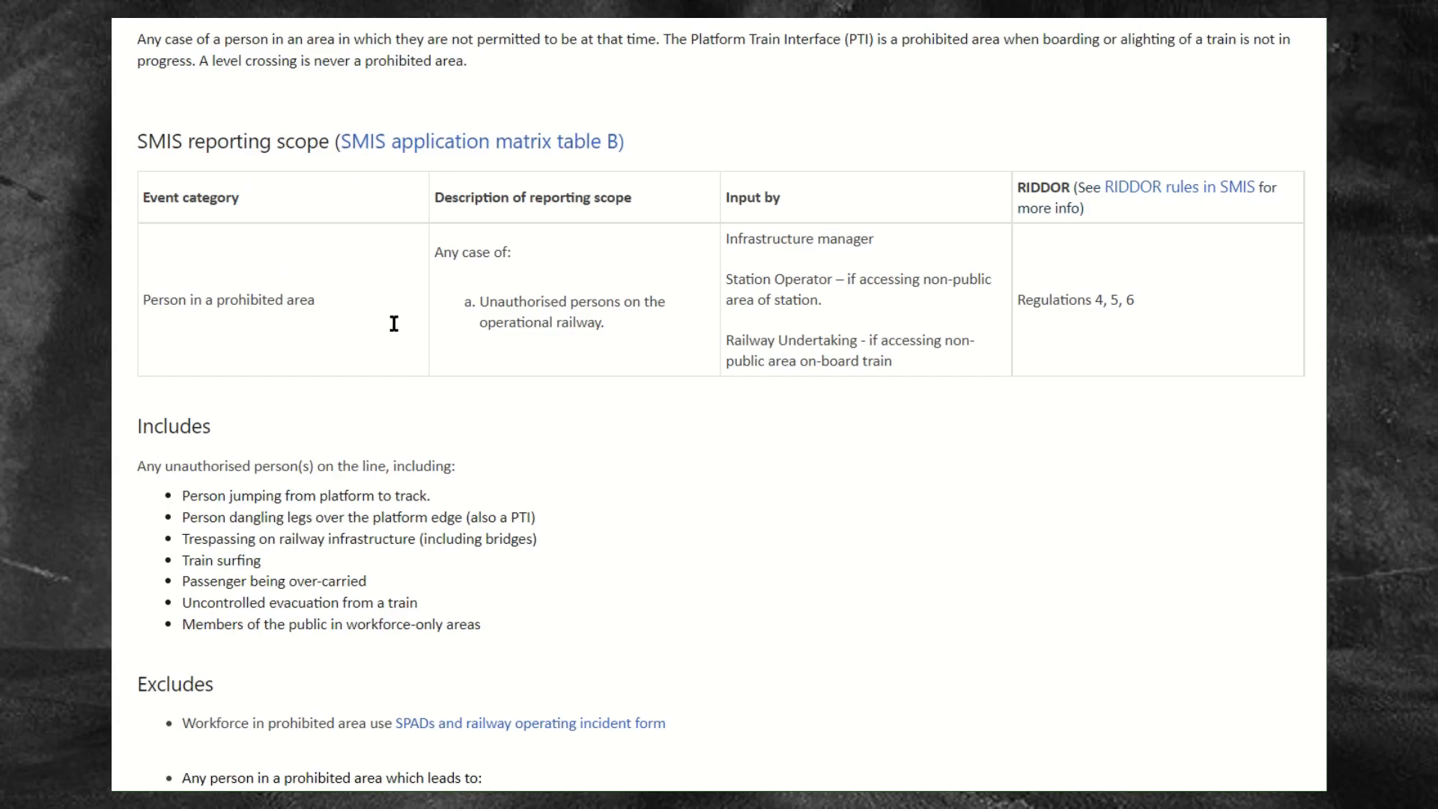
{"action": "scroll", "coordinate": [803, 648], "scroll_direction": "down", "scroll_amount": 2}
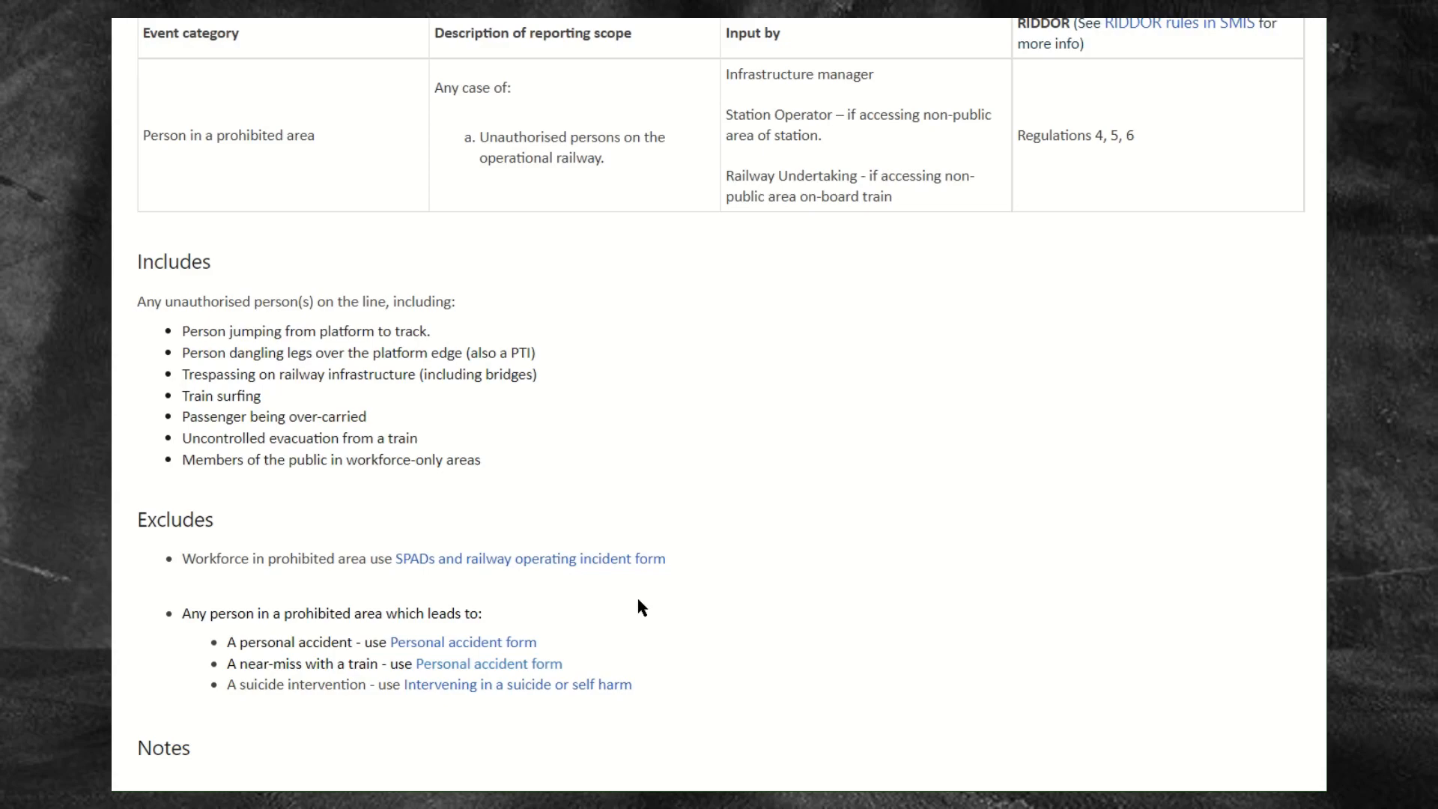
{"action": "scroll", "coordinate": [699, 561], "scroll_direction": "down", "scroll_amount": 1}
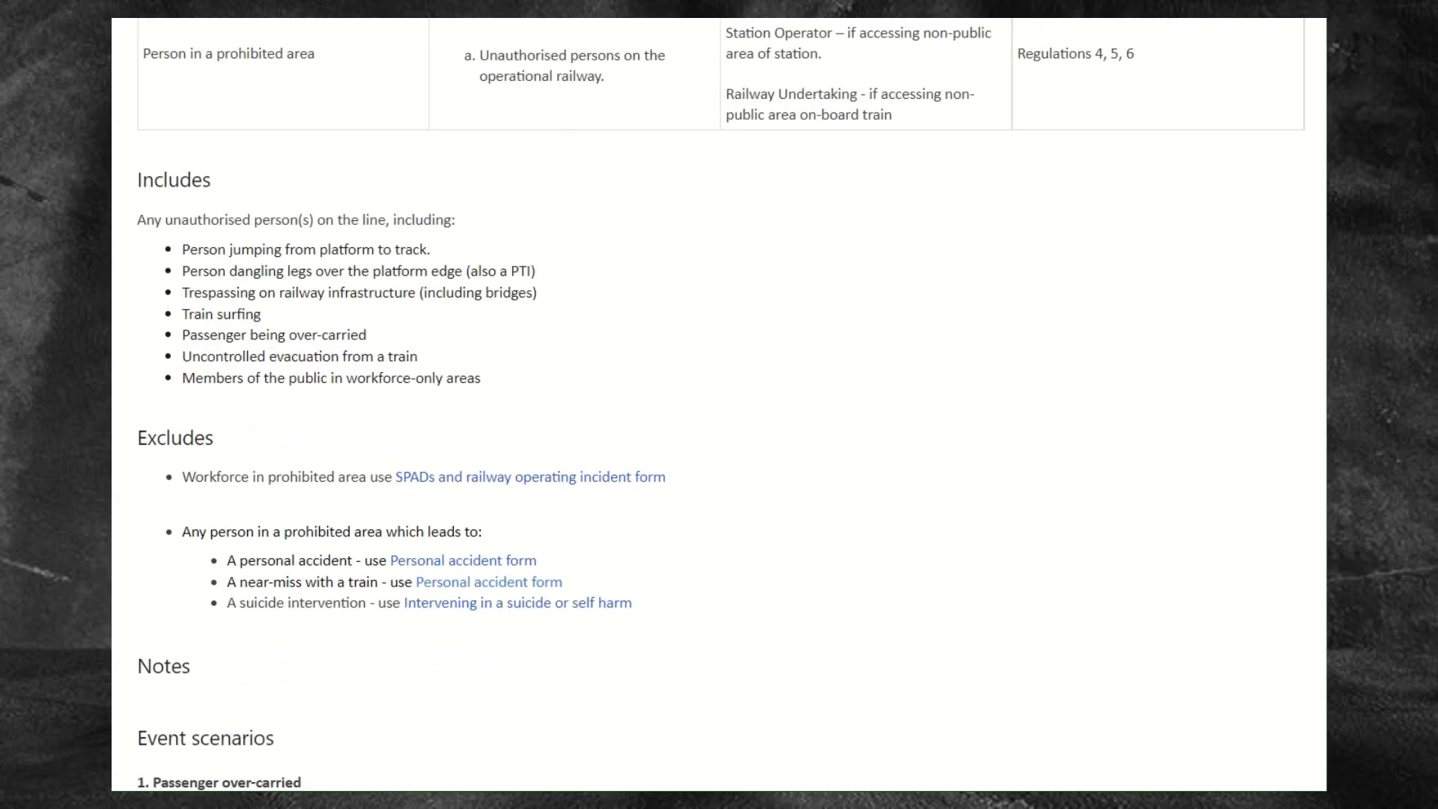
{"action": "scroll", "coordinate": [493, 360], "scroll_direction": "down", "scroll_amount": 1}
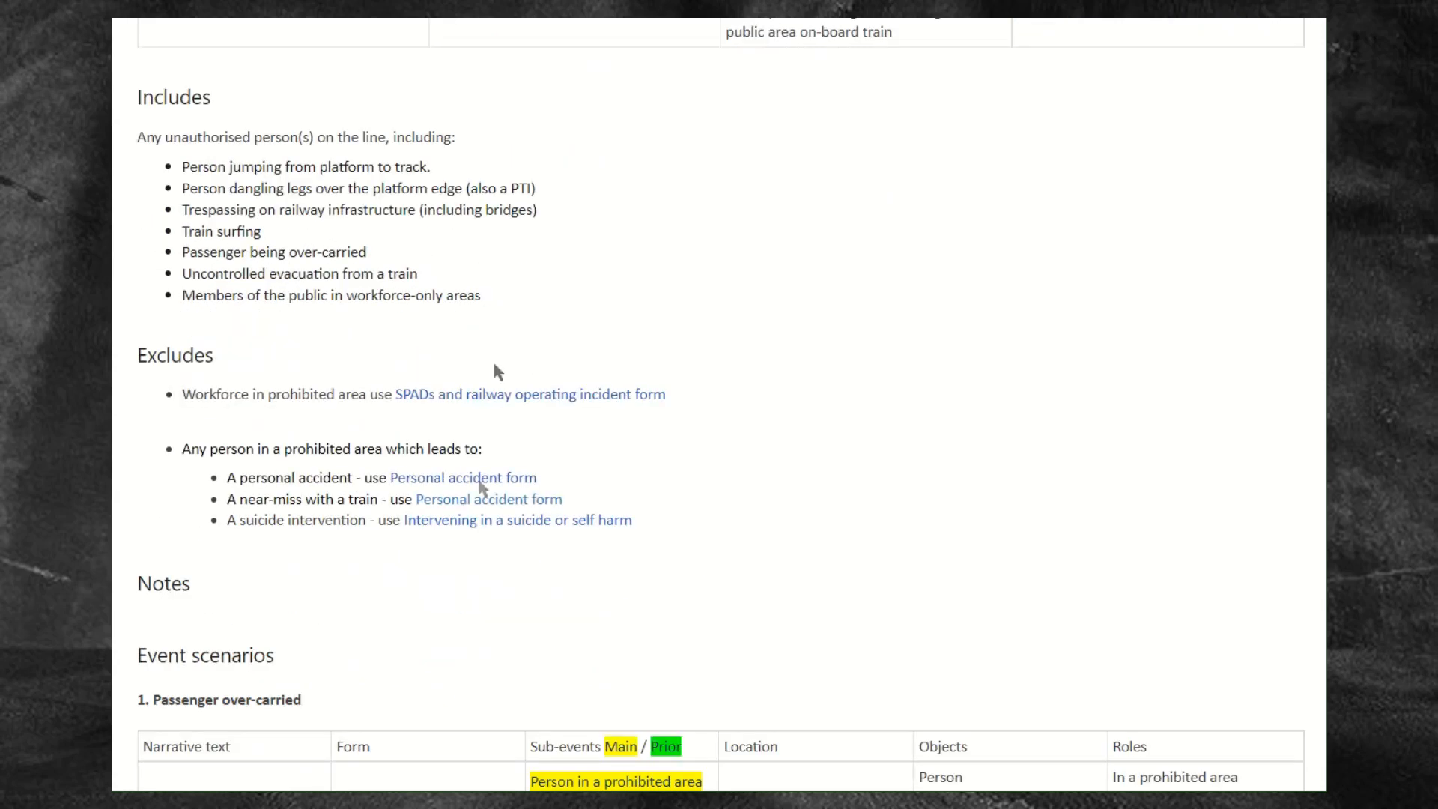
{"action": "scroll", "coordinate": [398, 614], "scroll_direction": "down", "scroll_amount": 1}
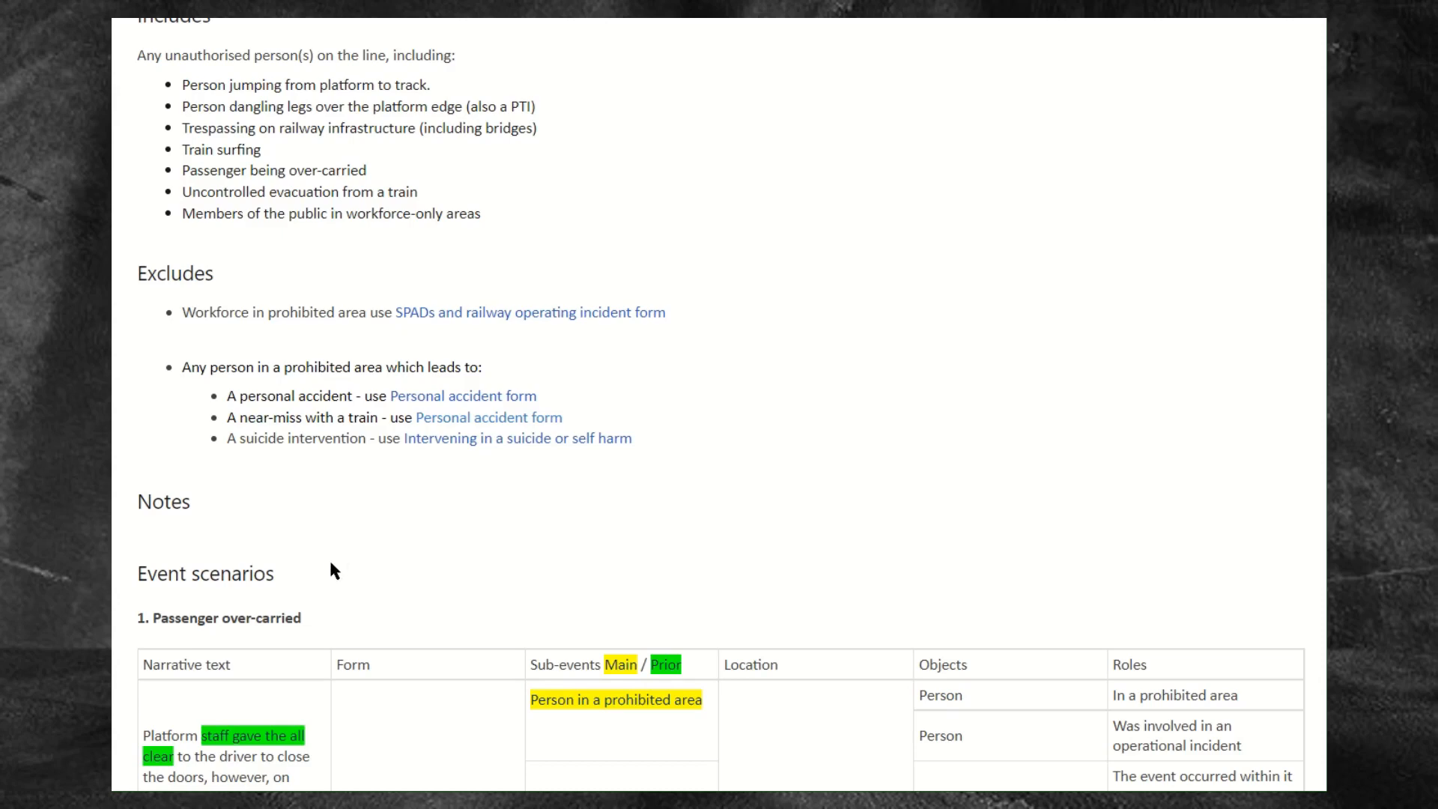
{"action": "scroll", "coordinate": [385, 518], "scroll_direction": "down", "scroll_amount": 2}
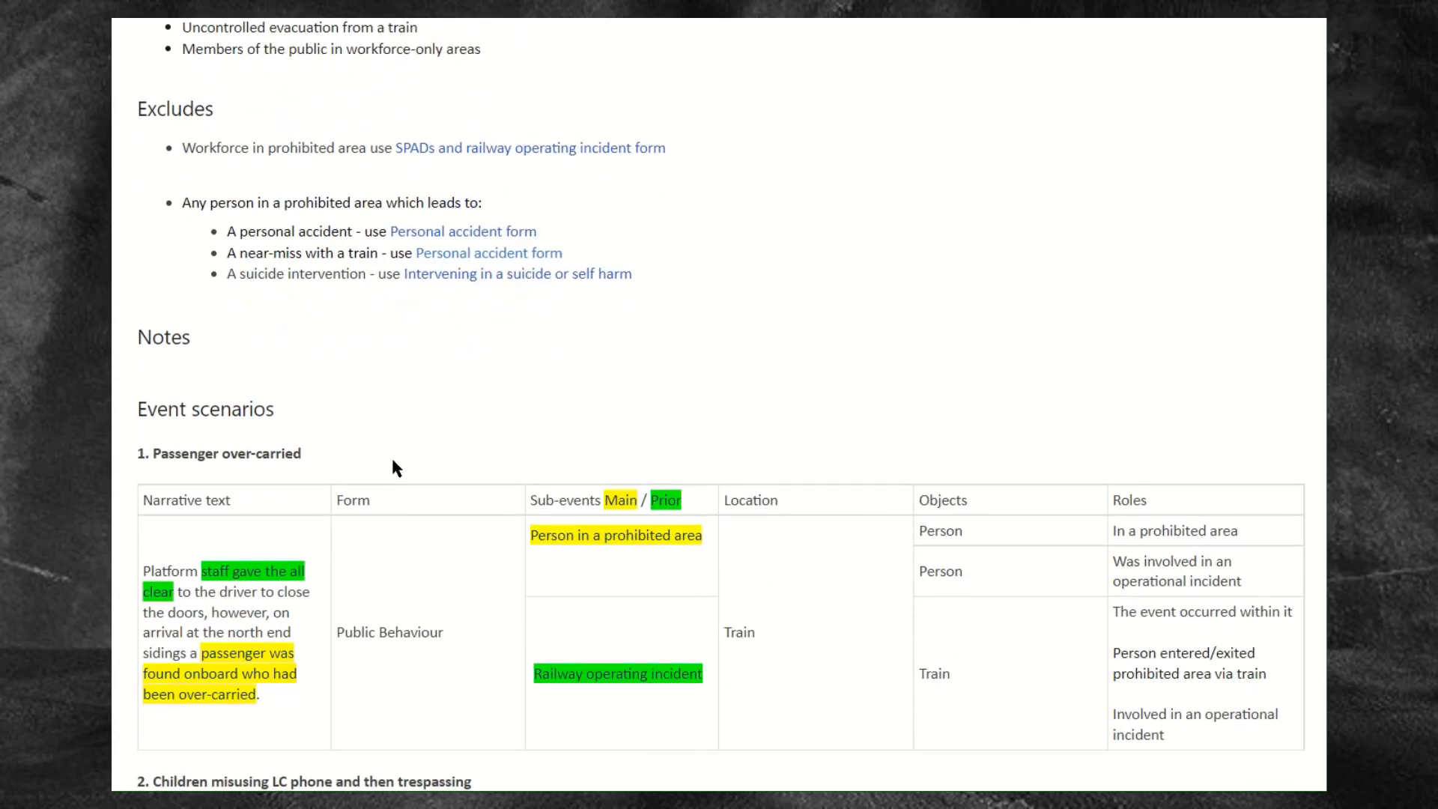
{"action": "scroll", "coordinate": [393, 461], "scroll_direction": "down", "scroll_amount": 1}
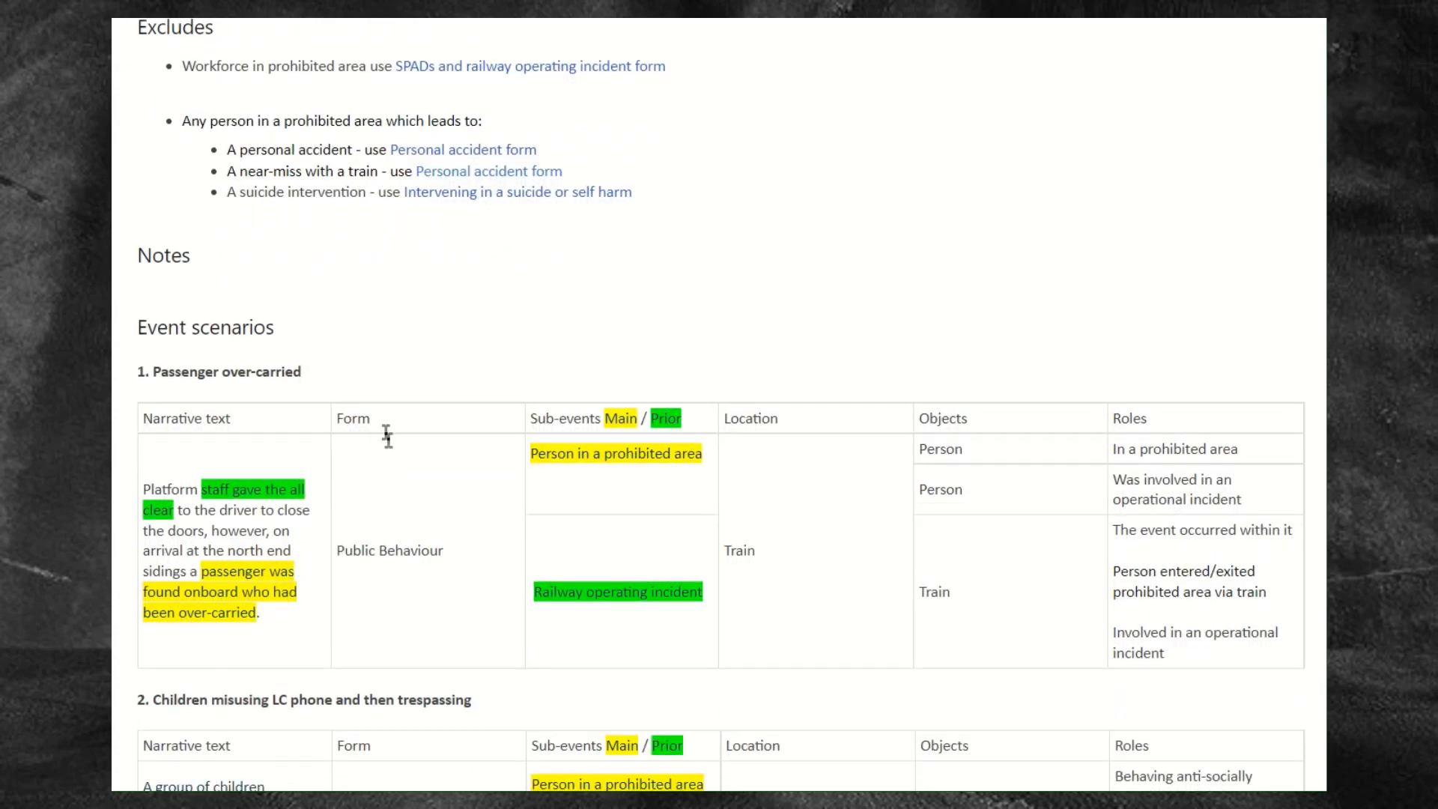
{"action": "scroll", "coordinate": [389, 439], "scroll_direction": "down", "scroll_amount": 2}
{"action": "scroll", "coordinate": [389, 440], "scroll_direction": "down", "scroll_amount": 2}
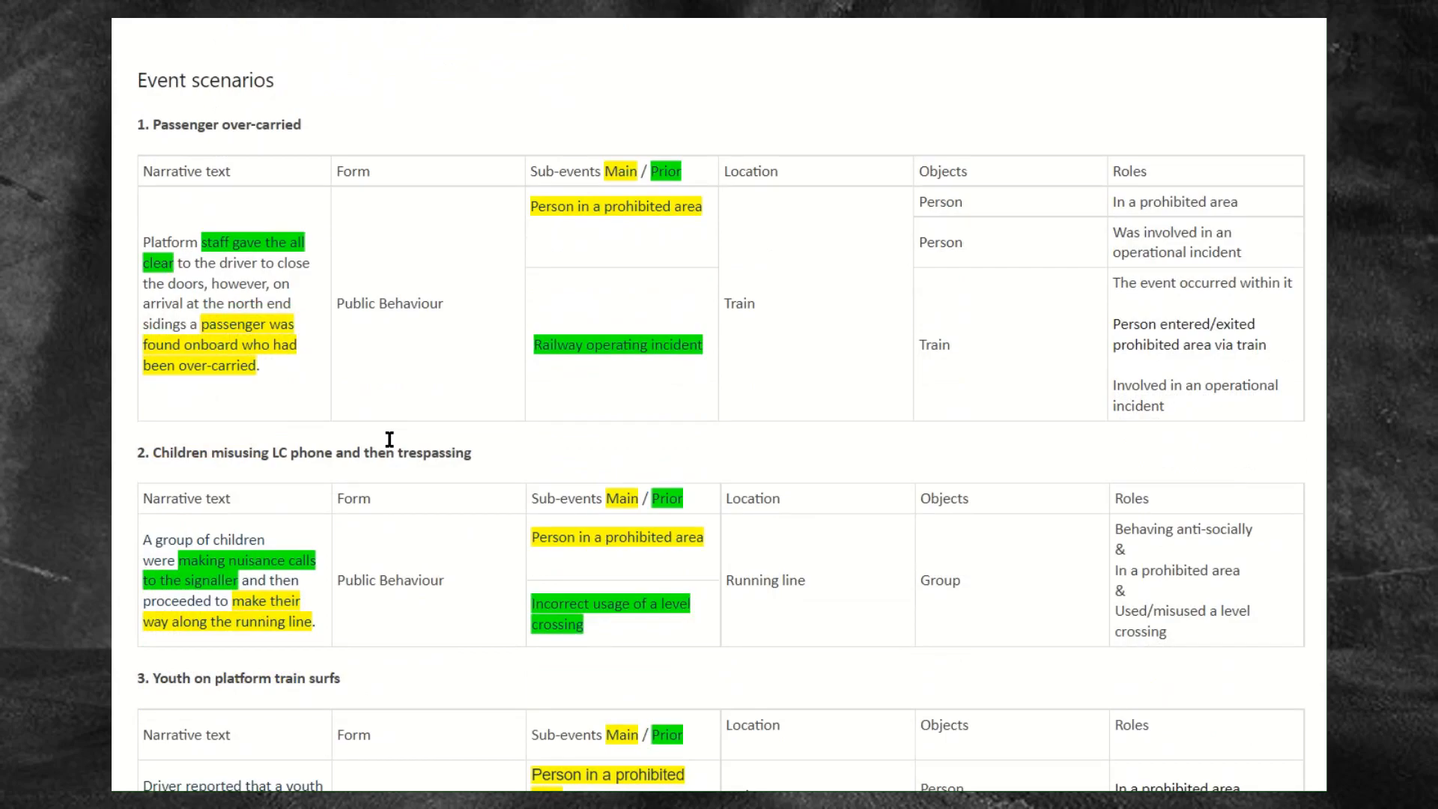
{"action": "scroll", "coordinate": [467, 334], "scroll_direction": "down", "scroll_amount": 2}
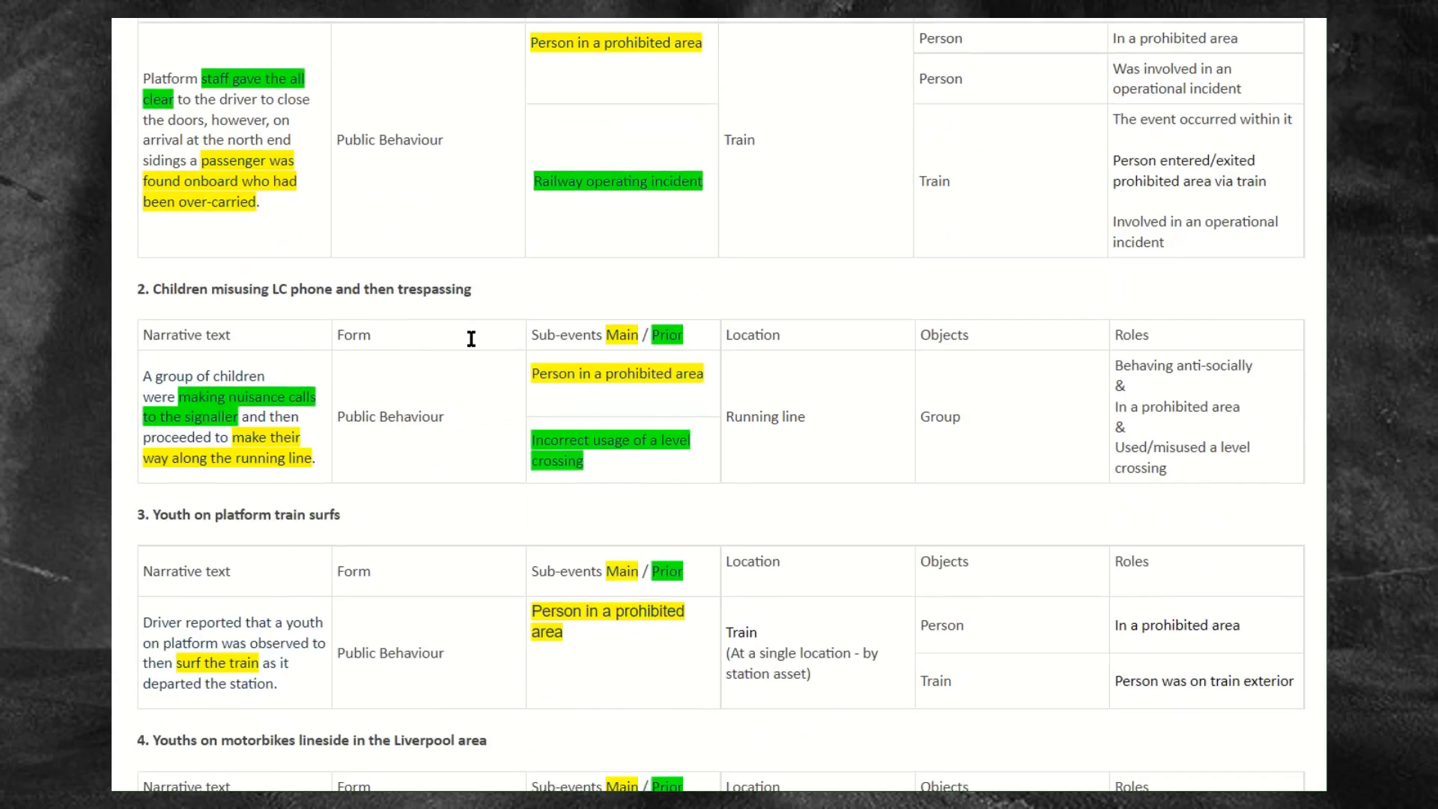
{"action": "scroll", "coordinate": [471, 338], "scroll_direction": "down", "scroll_amount": 5}
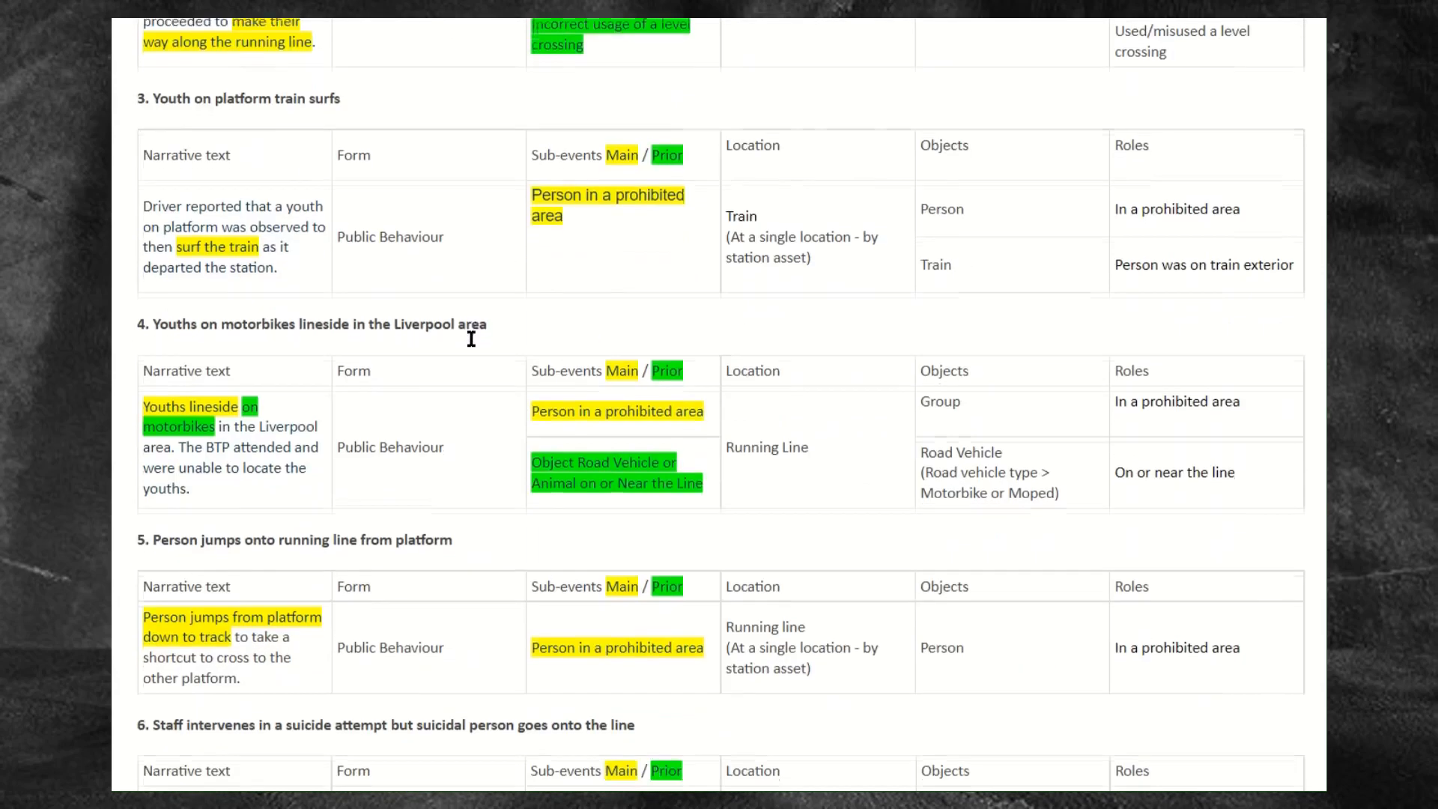
{"action": "scroll", "coordinate": [471, 338], "scroll_direction": "down", "scroll_amount": 3}
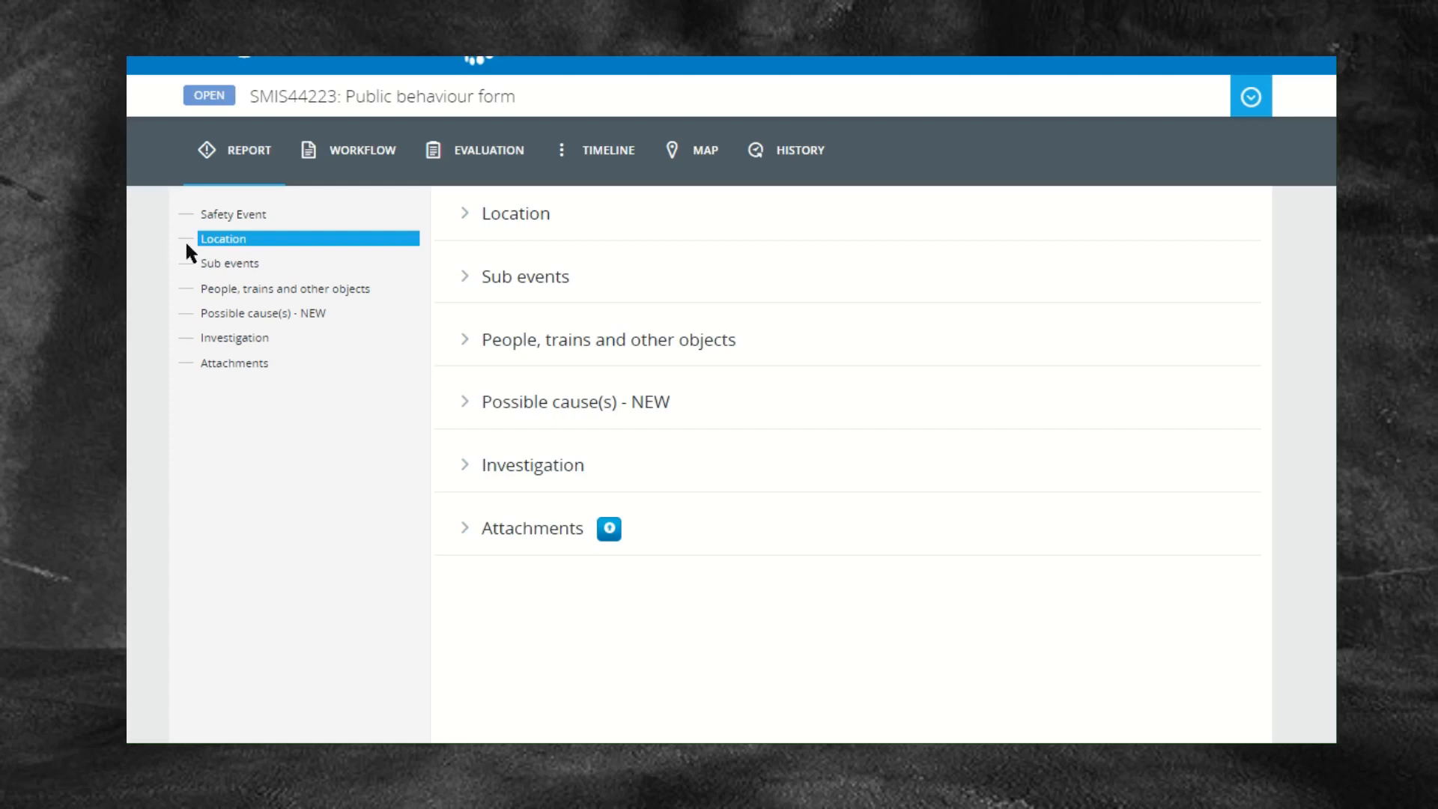
- Expand the form's Location section and look through the available location types, including Train
{"action": "left_click", "coordinate": [215, 241]}
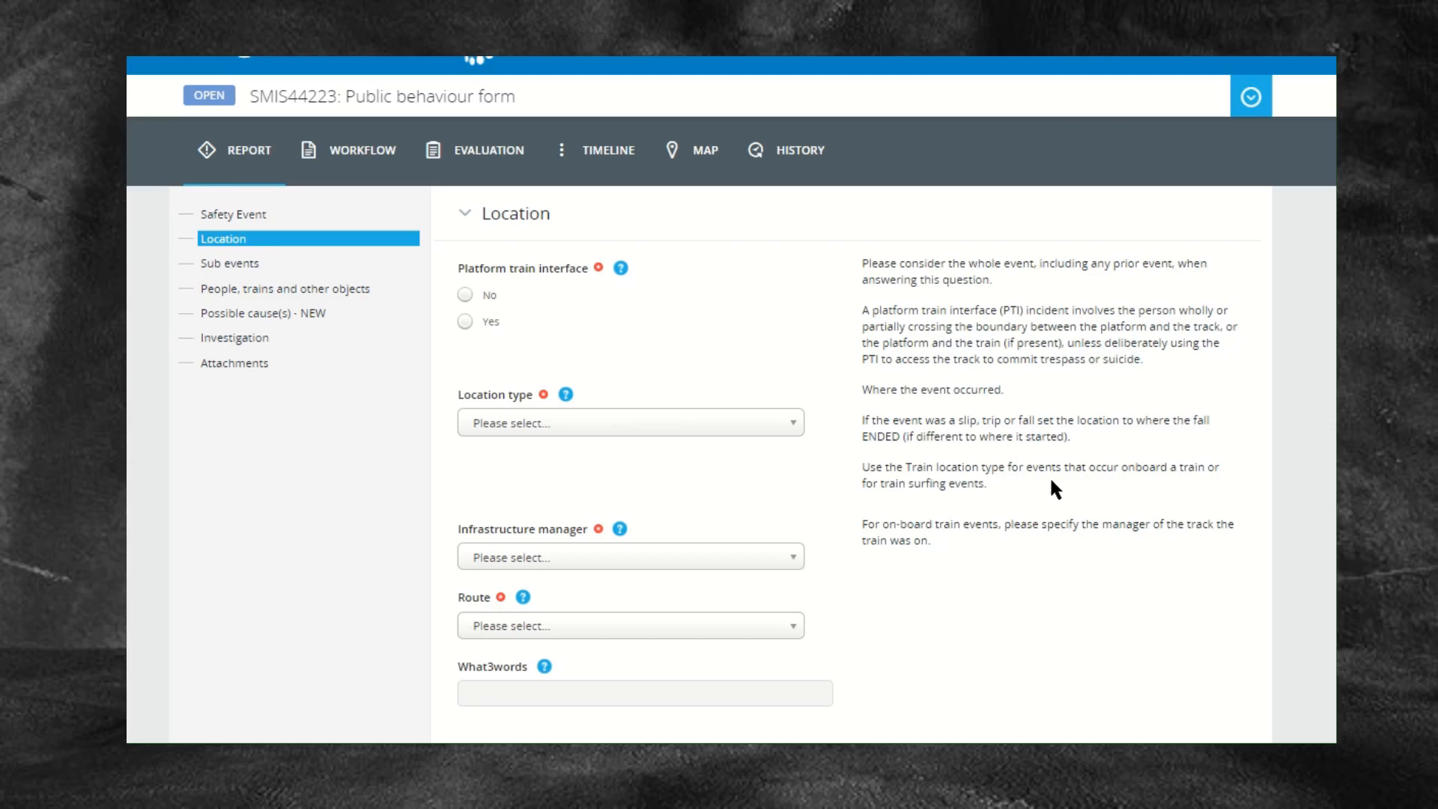
{"action": "left_click", "coordinate": [784, 428]}
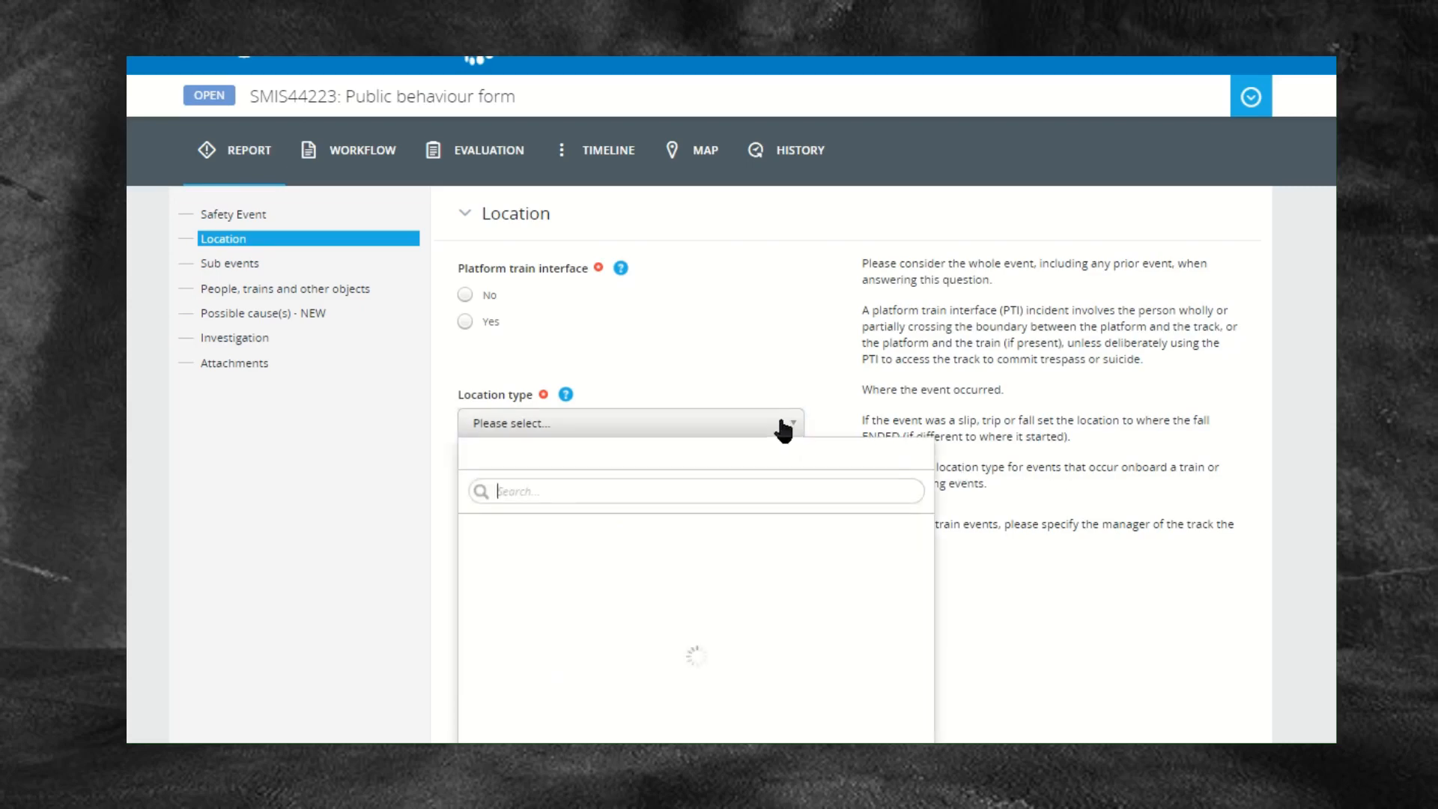
{"action": "scroll", "coordinate": [708, 621], "scroll_direction": "down", "scroll_amount": 3}
{"action": "scroll", "coordinate": [702, 622], "scroll_direction": "down", "scroll_amount": 3}
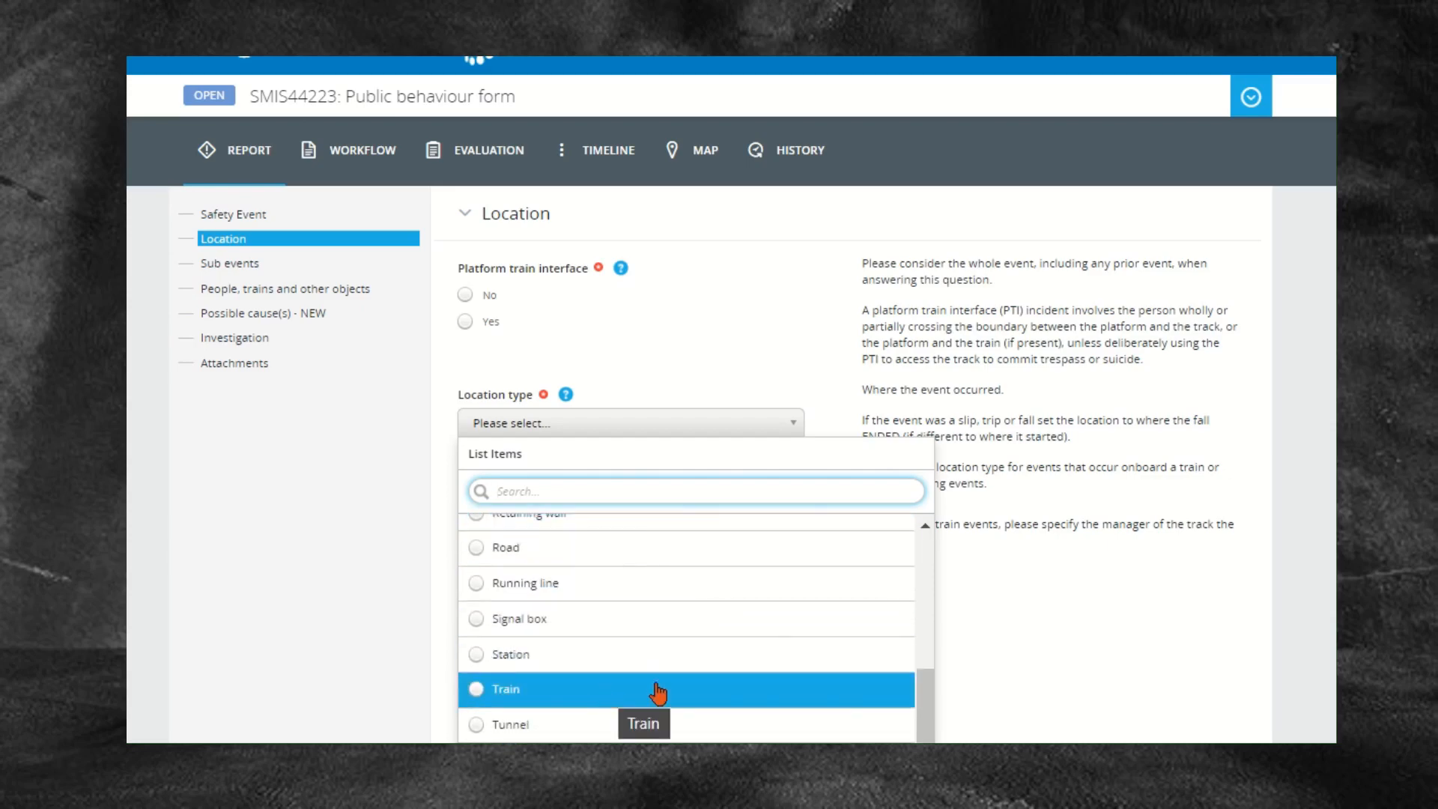
{"action": "left_click", "coordinate": [1079, 586]}
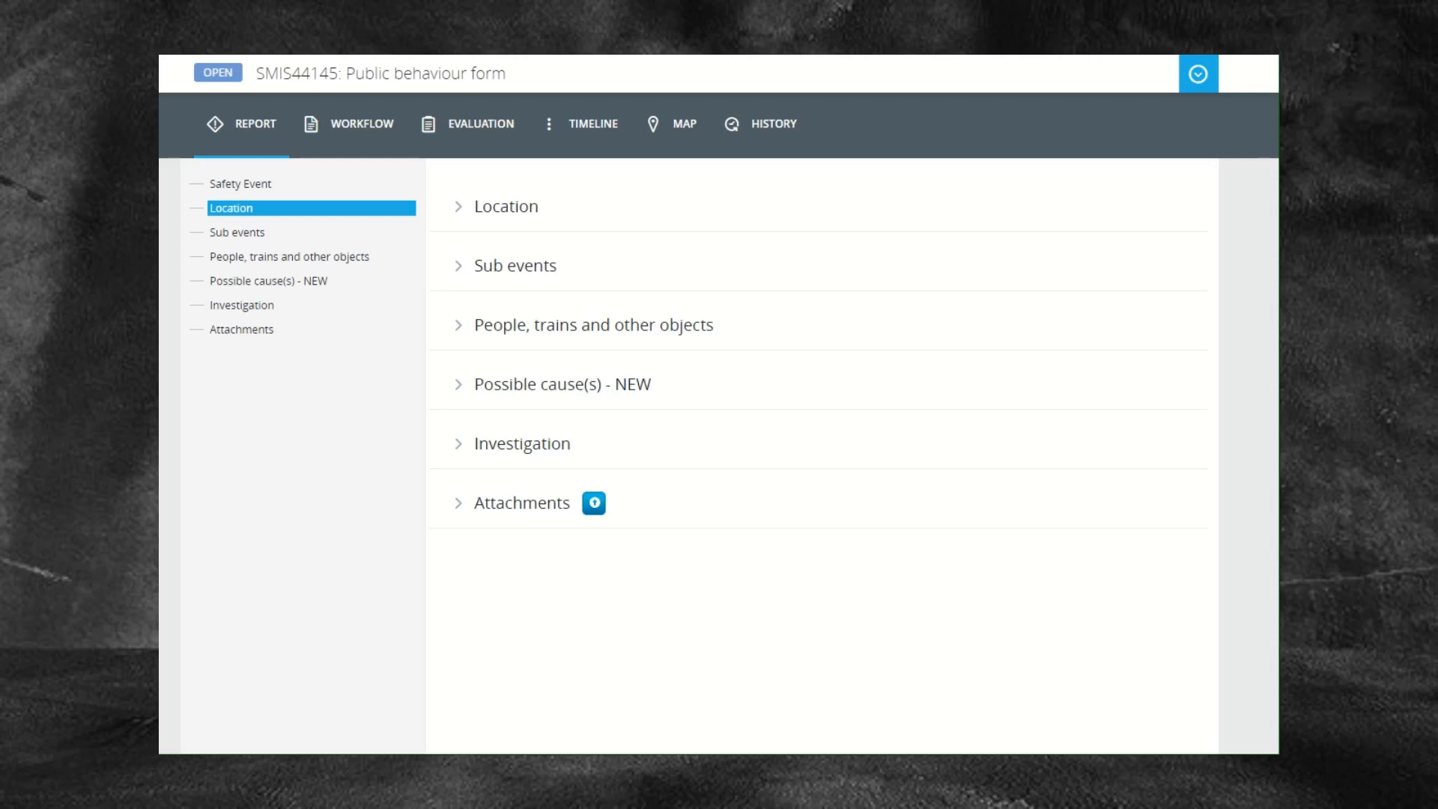
- Expand the Sub events section and add a new Person in a prohibited area entry as the public behaviour incident
{"action": "left_click", "coordinate": [222, 235]}
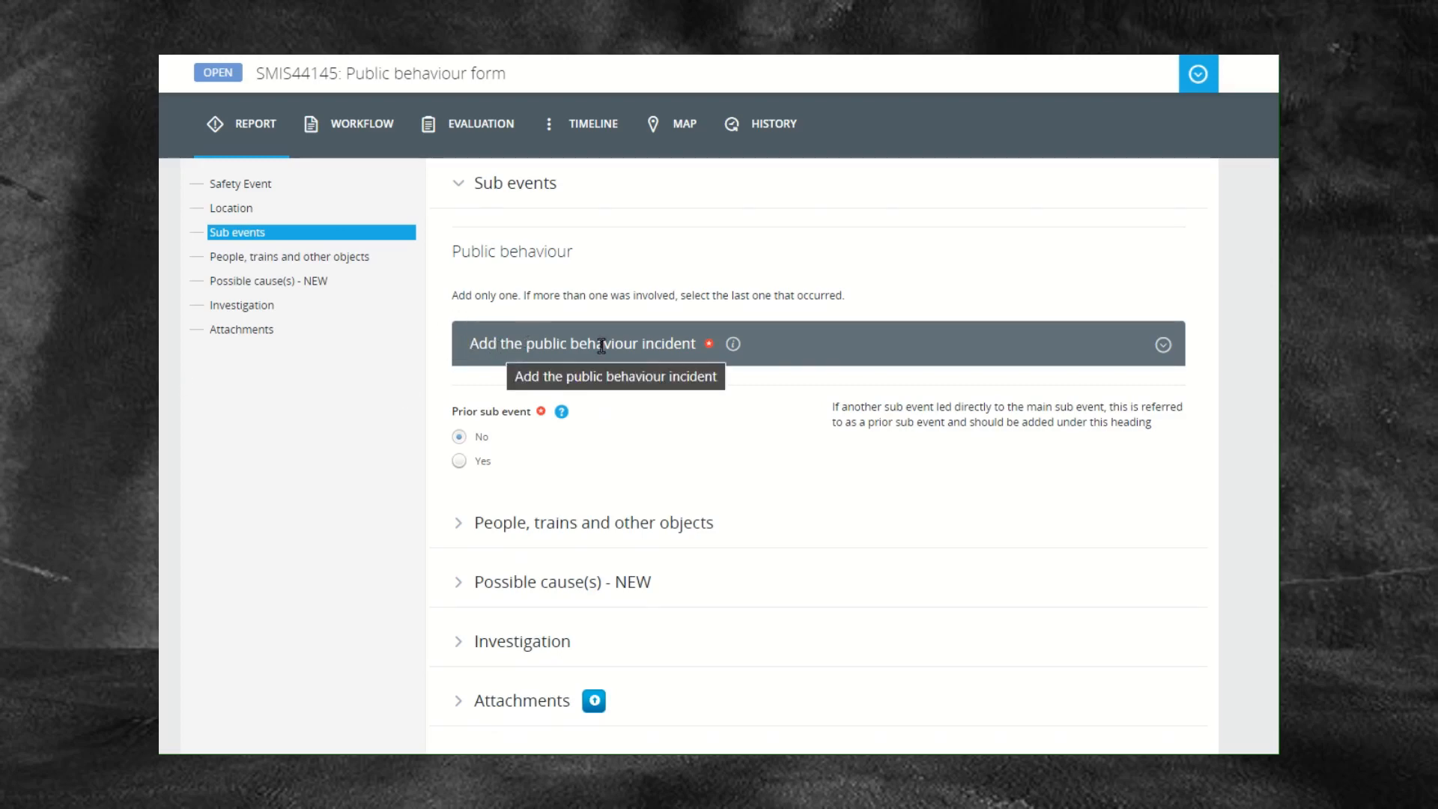
{"action": "left_click", "coordinate": [1165, 345]}
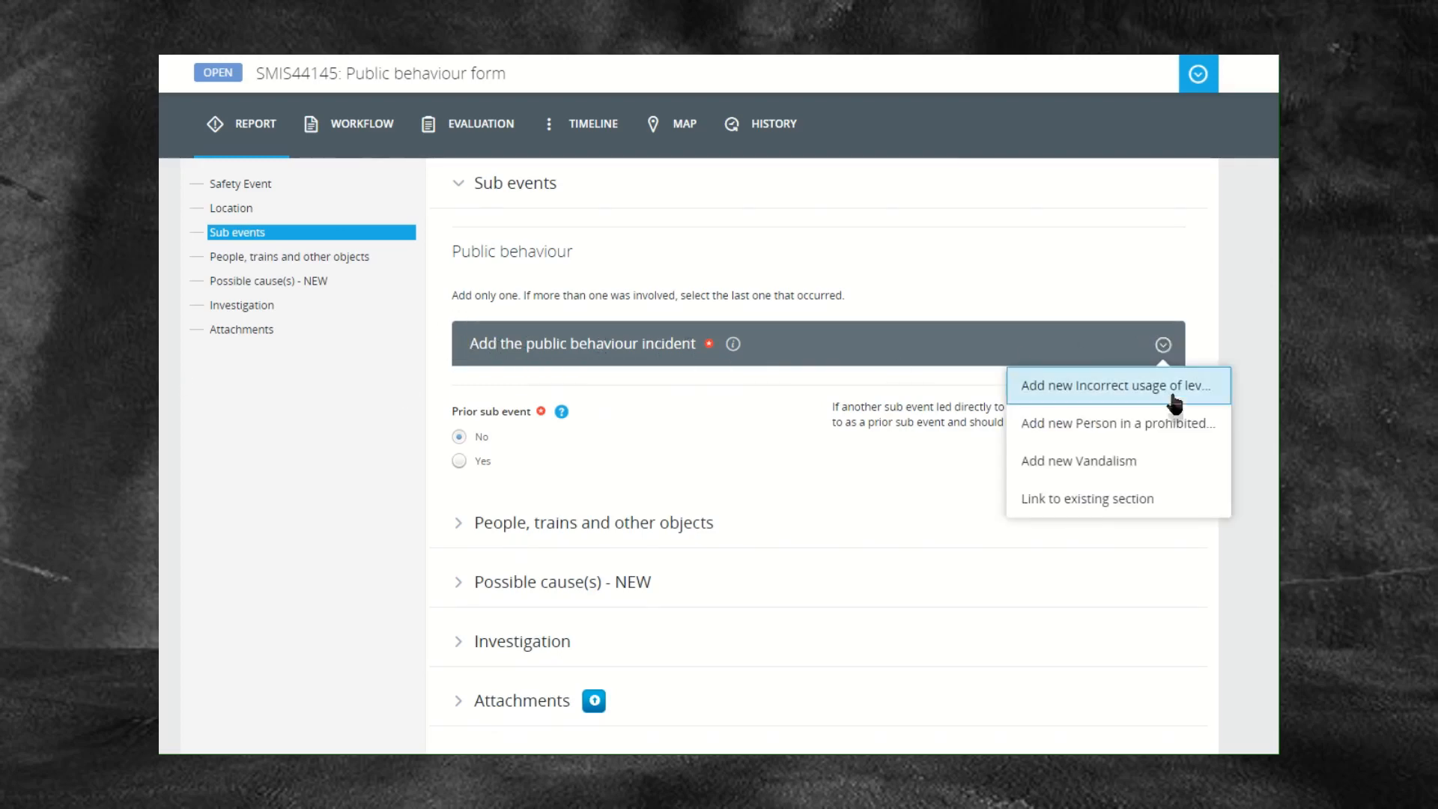
{"action": "left_click", "coordinate": [1179, 425]}
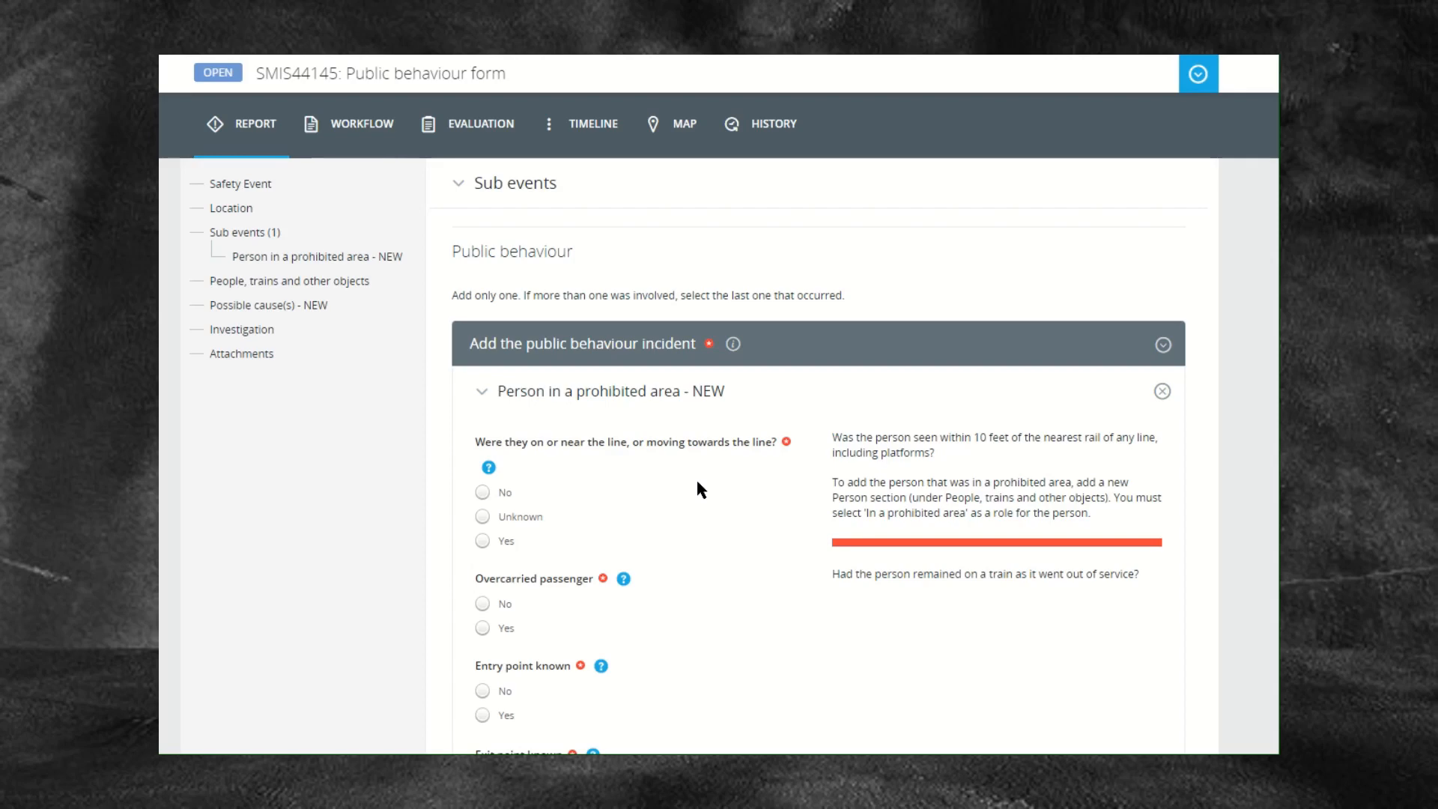
- In the prohibited area sub event, set Entry point known to Yes and Entry point type to Platform
{"action": "scroll", "coordinate": [697, 506], "scroll_direction": "down", "scroll_amount": 1}
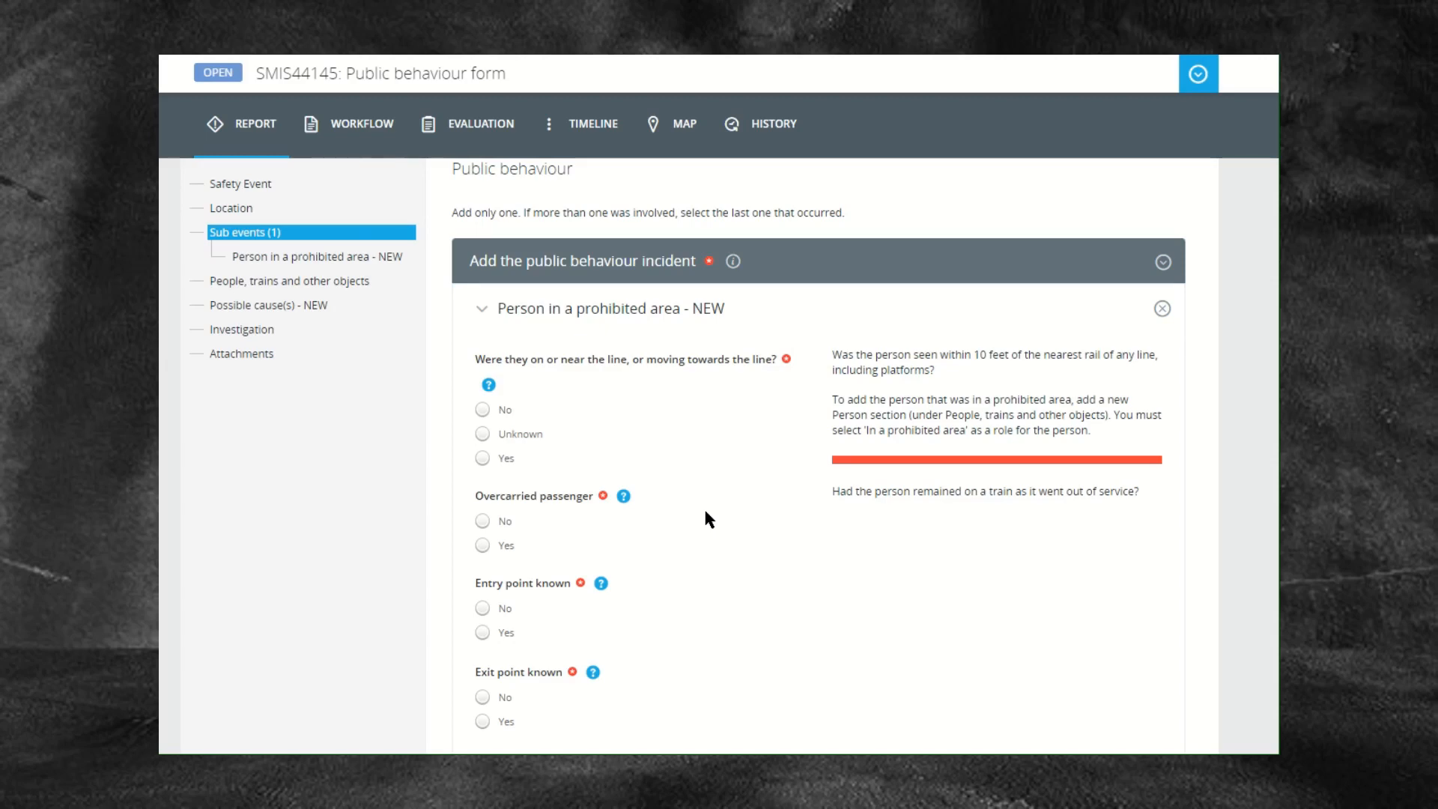
{"action": "scroll", "coordinate": [701, 517], "scroll_direction": "down", "scroll_amount": 1}
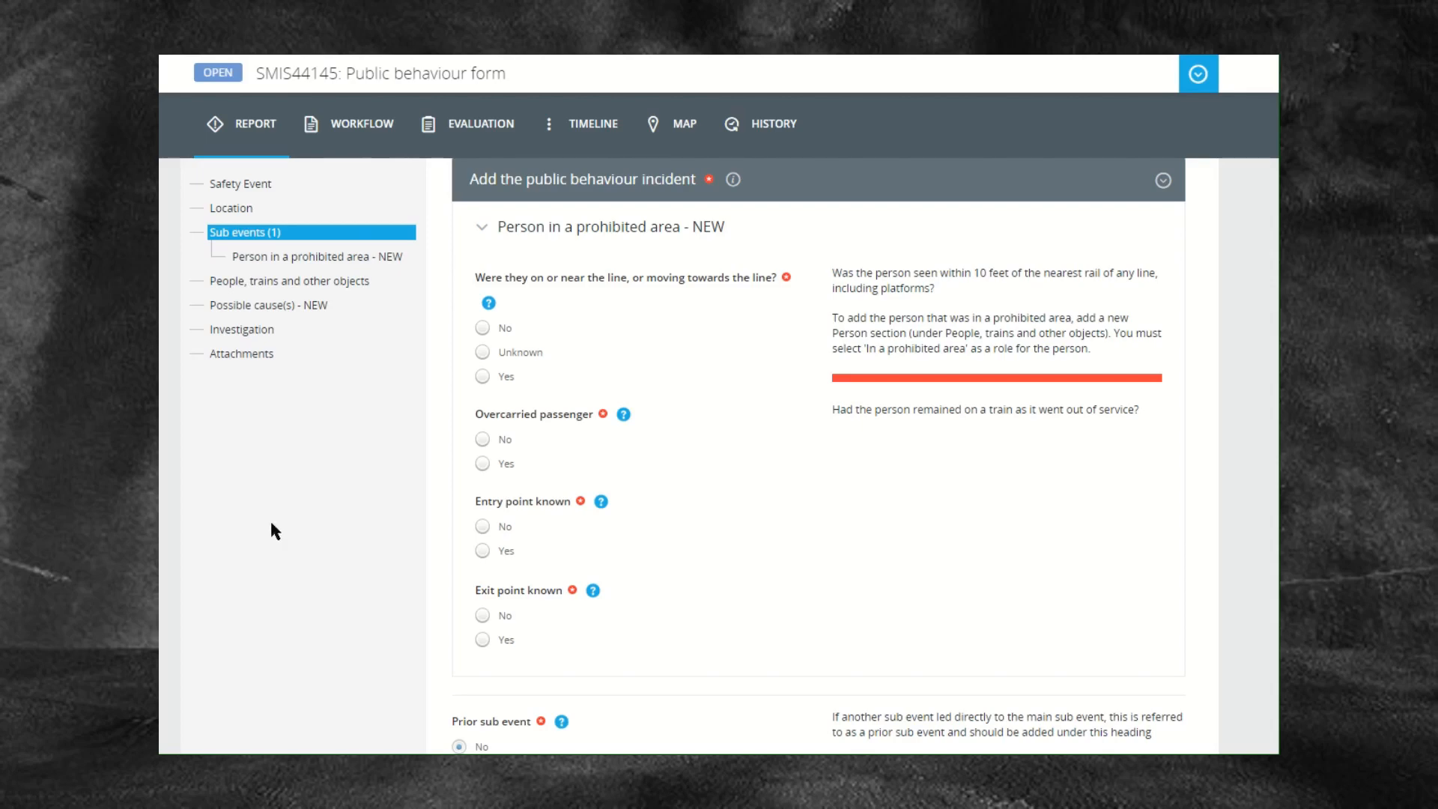
{"action": "left_click", "coordinate": [483, 551]}
{"action": "scroll", "coordinate": [404, 581], "scroll_direction": "down", "scroll_amount": 2}
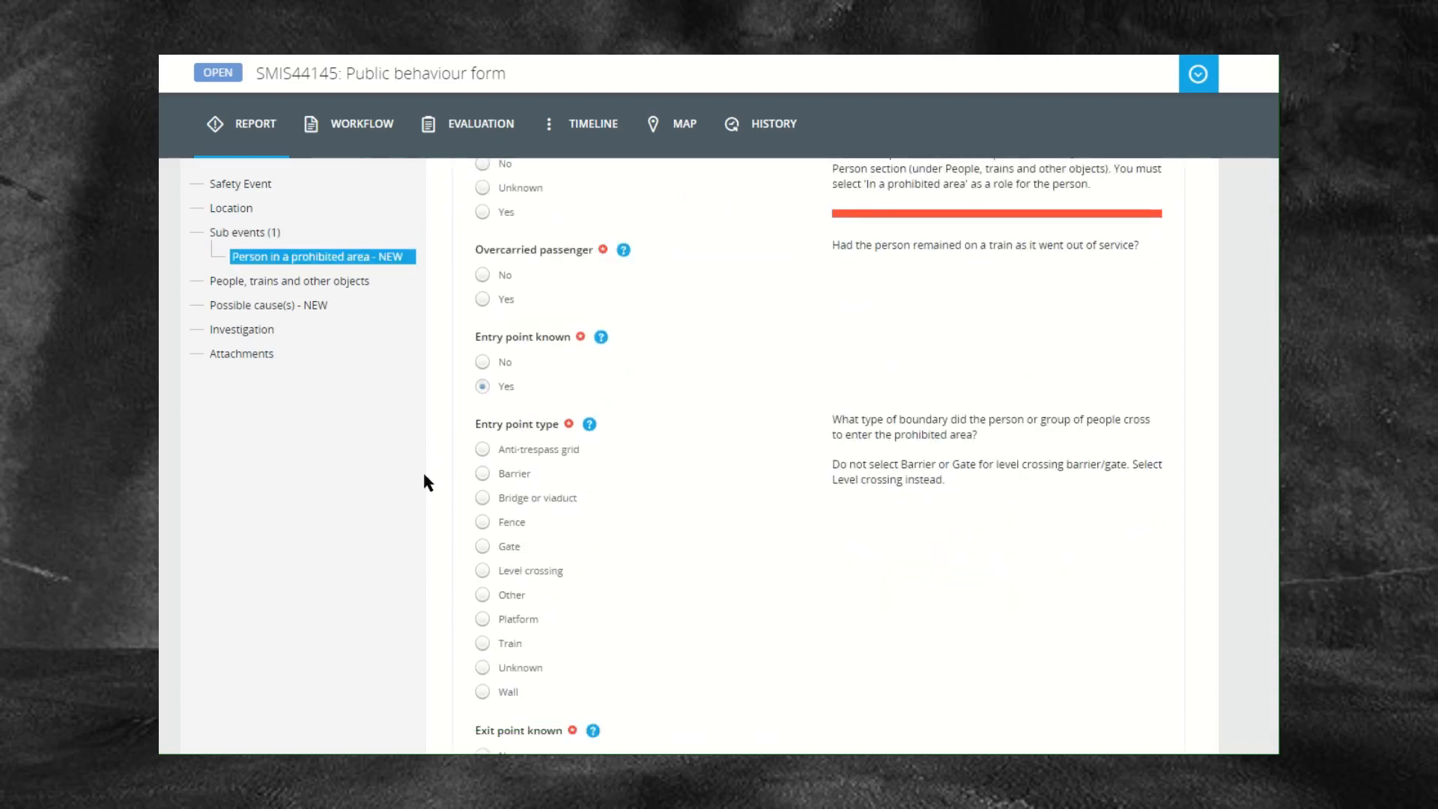
{"action": "left_click", "coordinate": [481, 621]}
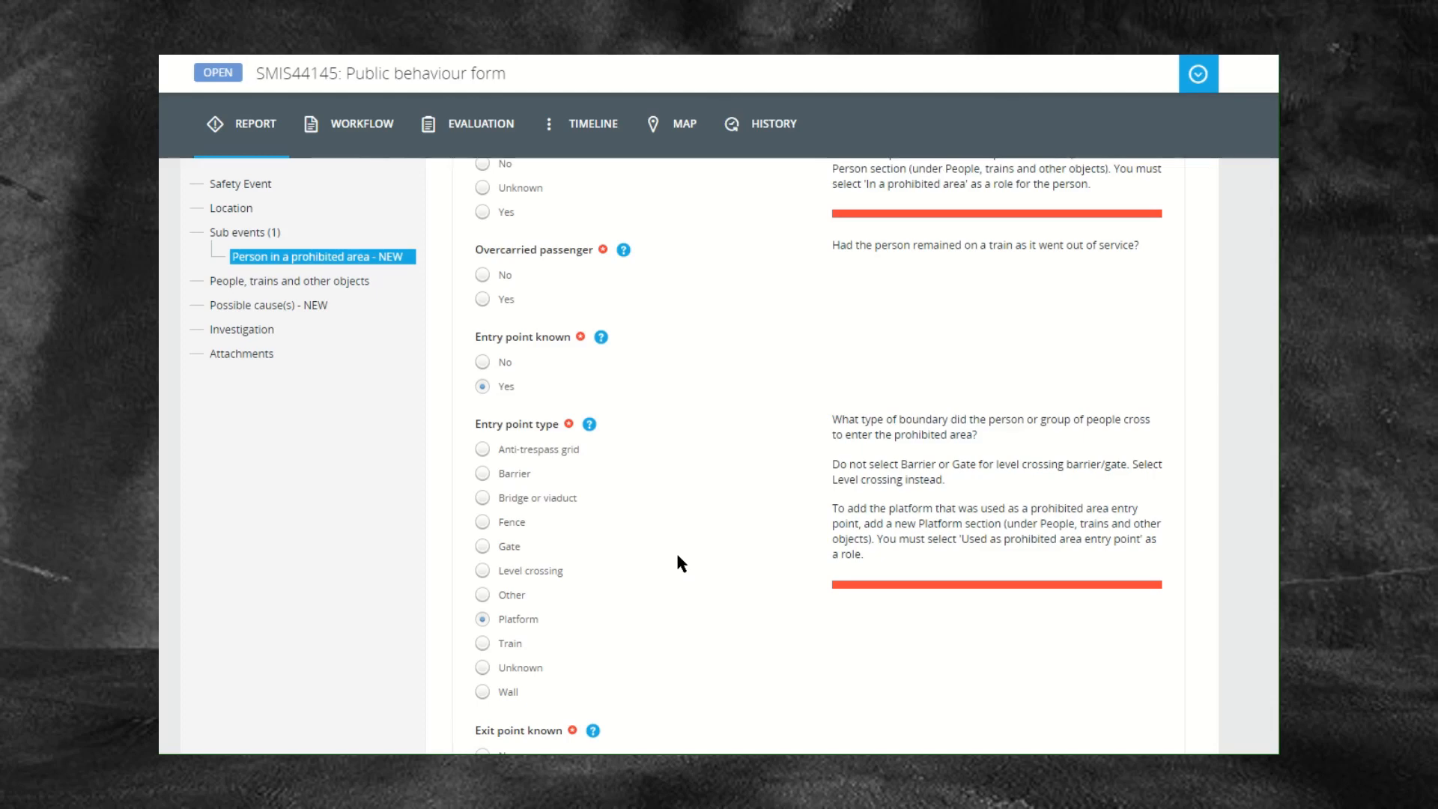
{"action": "scroll", "coordinate": [657, 588], "scroll_direction": "down", "scroll_amount": 1}
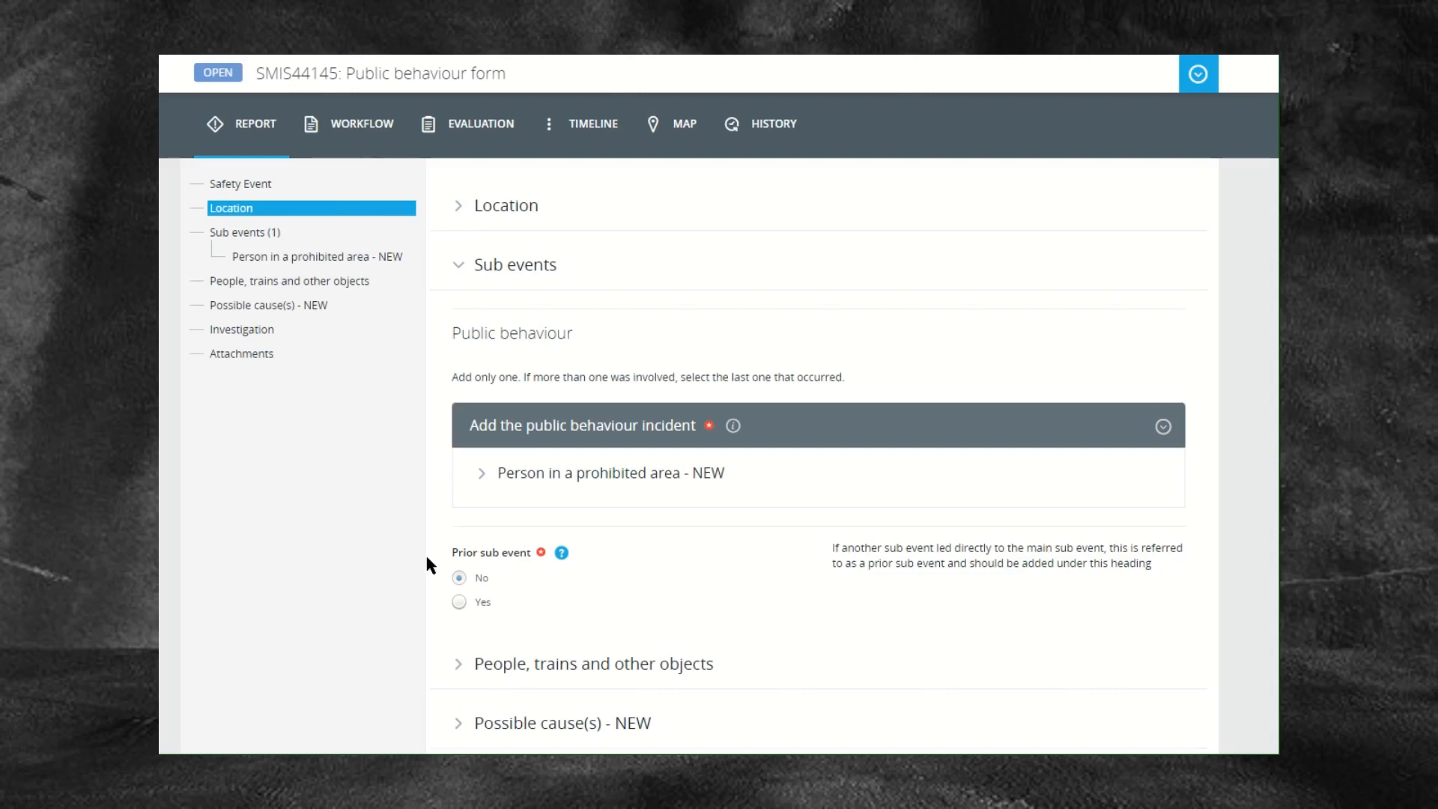
- Set Prior sub event to Yes and look through the prior sub event types that can be added, including Incorrect usage of level crossing
{"action": "left_click", "coordinate": [460, 602]}
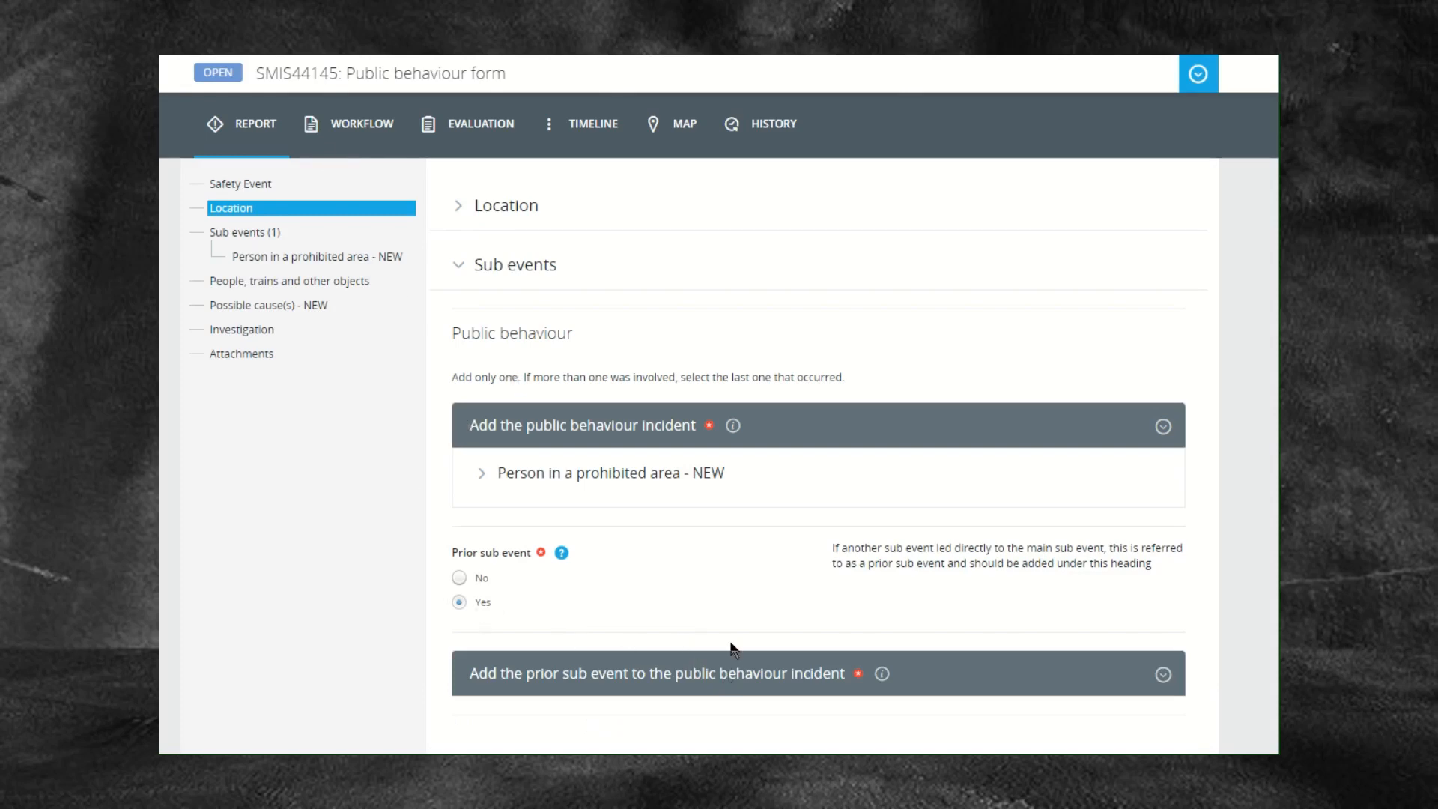
{"action": "scroll", "coordinate": [730, 648], "scroll_direction": "down", "scroll_amount": 1}
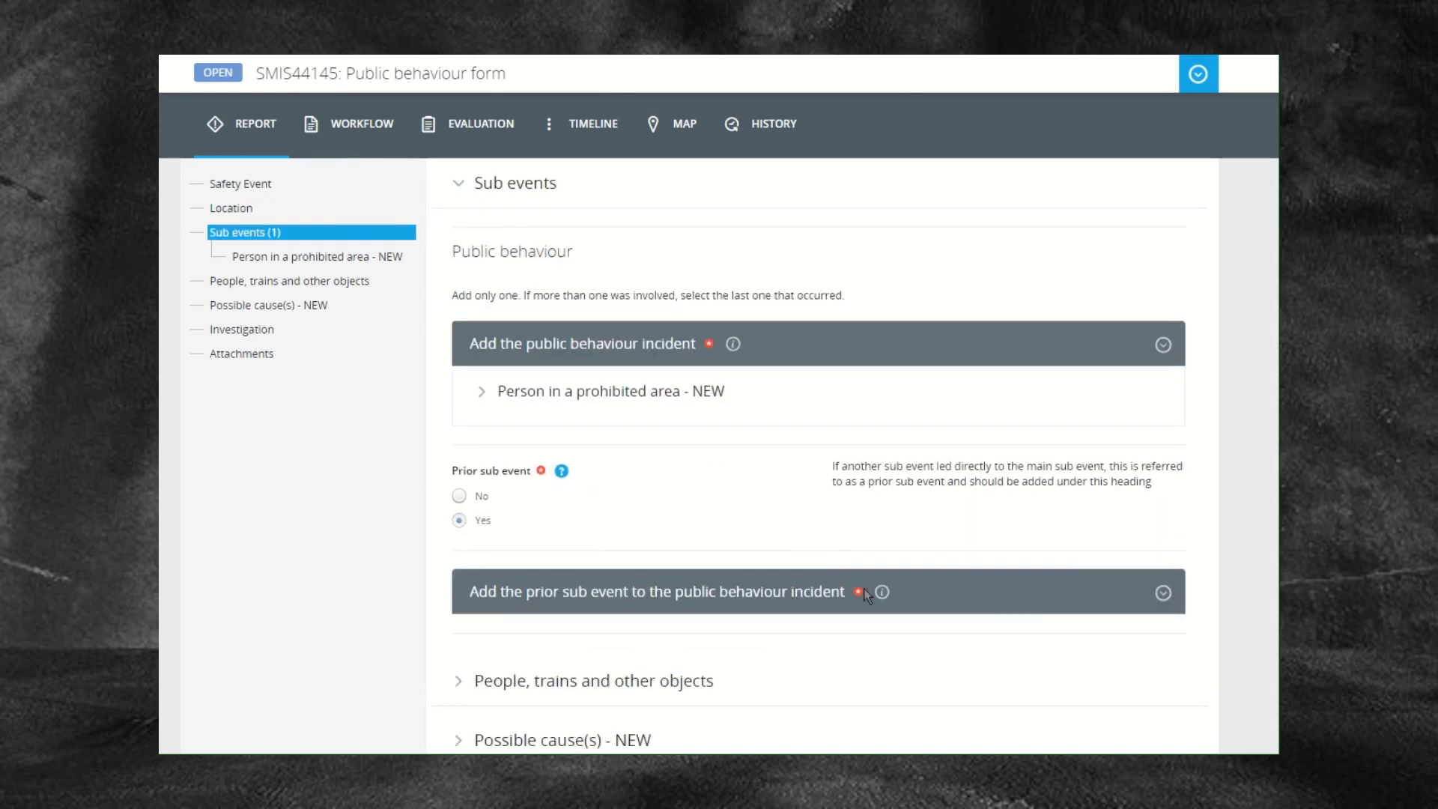
{"action": "left_click", "coordinate": [1163, 597]}
{"action": "scroll", "coordinate": [1123, 603], "scroll_direction": "down", "scroll_amount": 2}
{"action": "scroll", "coordinate": [1150, 577], "scroll_direction": "down", "scroll_amount": 2}
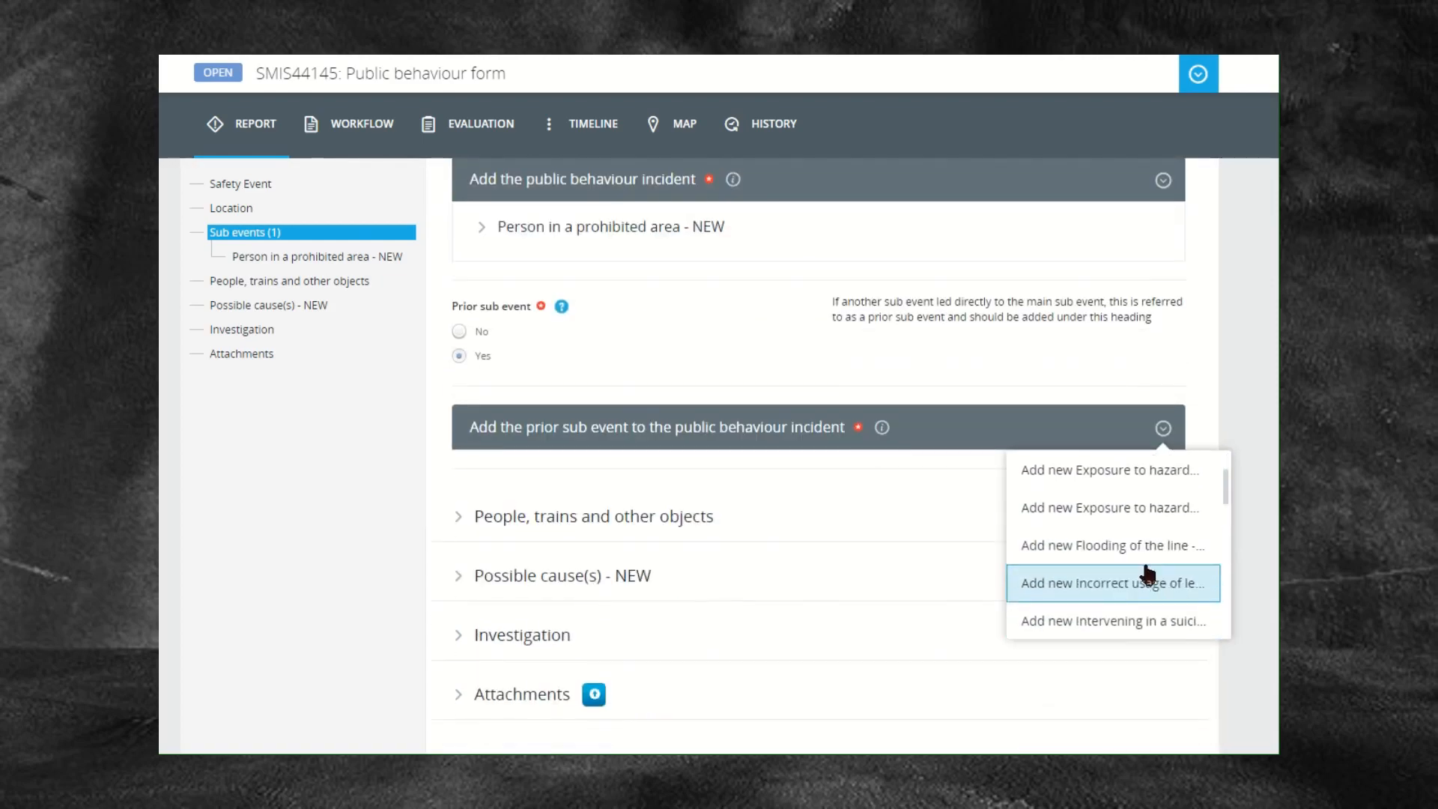
{"action": "scroll", "coordinate": [1146, 573], "scroll_direction": "down", "scroll_amount": 1}
{"action": "left_click", "coordinate": [1148, 581]}
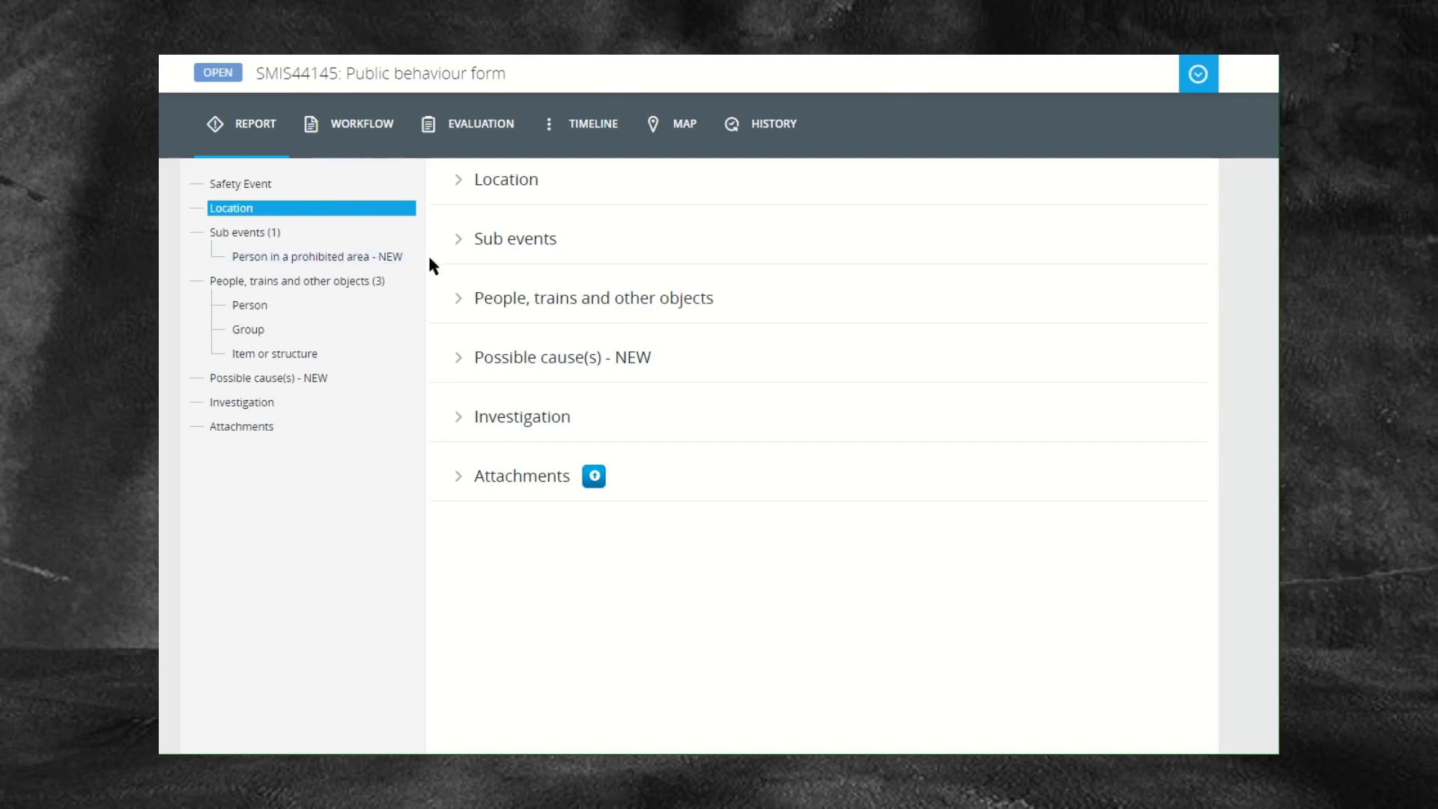
- Expand the People, trains and other objects section and view the object types that can be added
{"action": "left_click", "coordinate": [294, 282]}
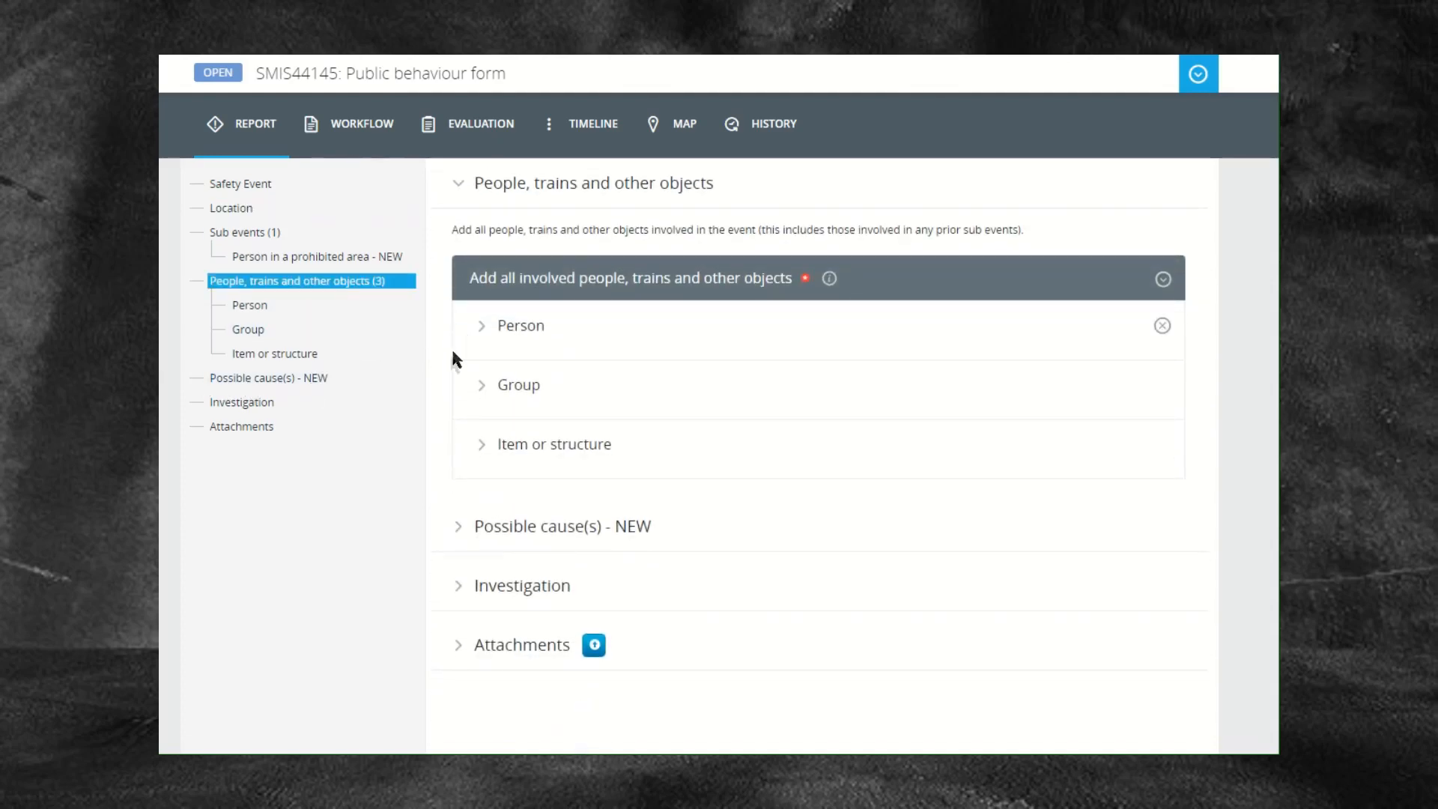
{"action": "left_click", "coordinate": [1166, 282]}
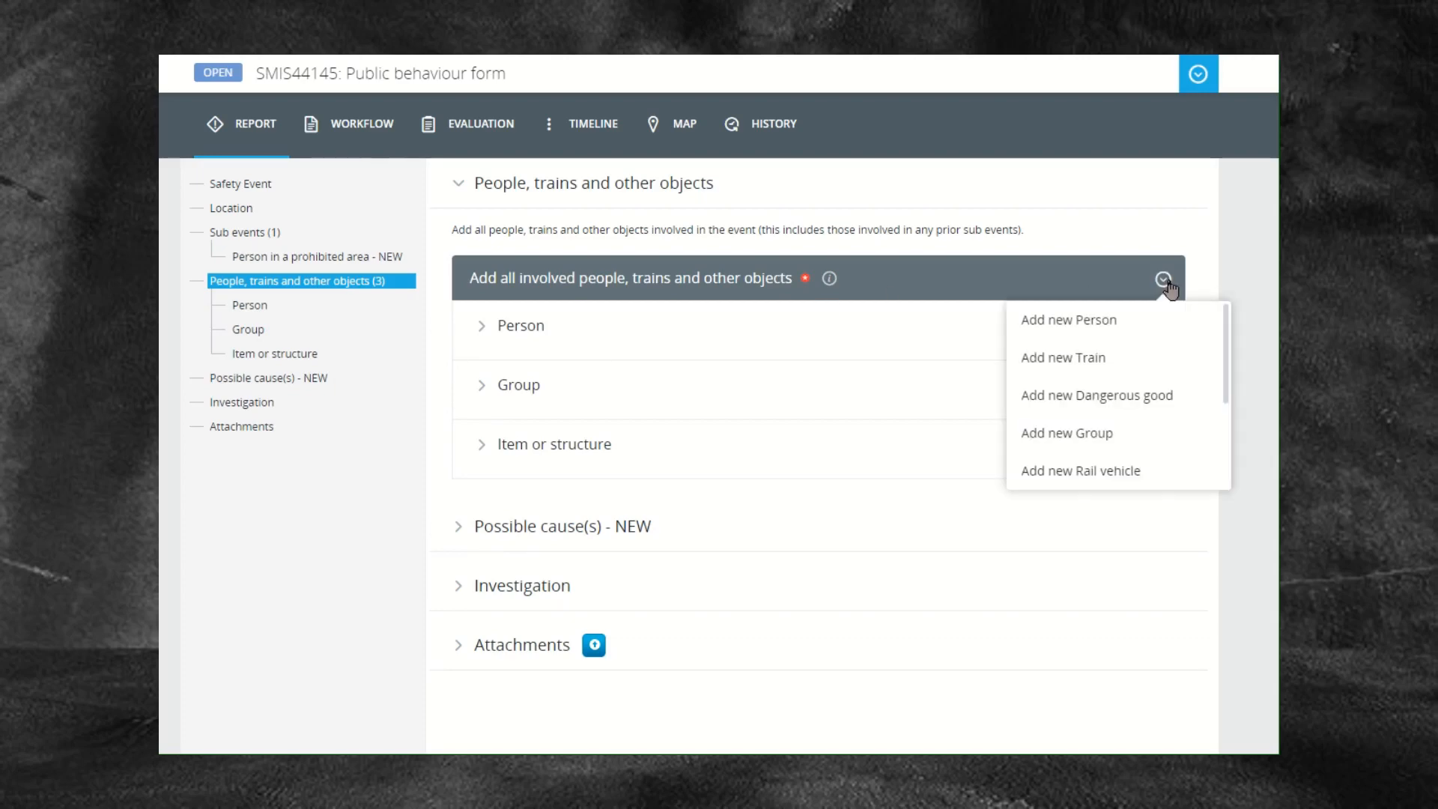
{"action": "left_click", "coordinate": [1212, 226]}
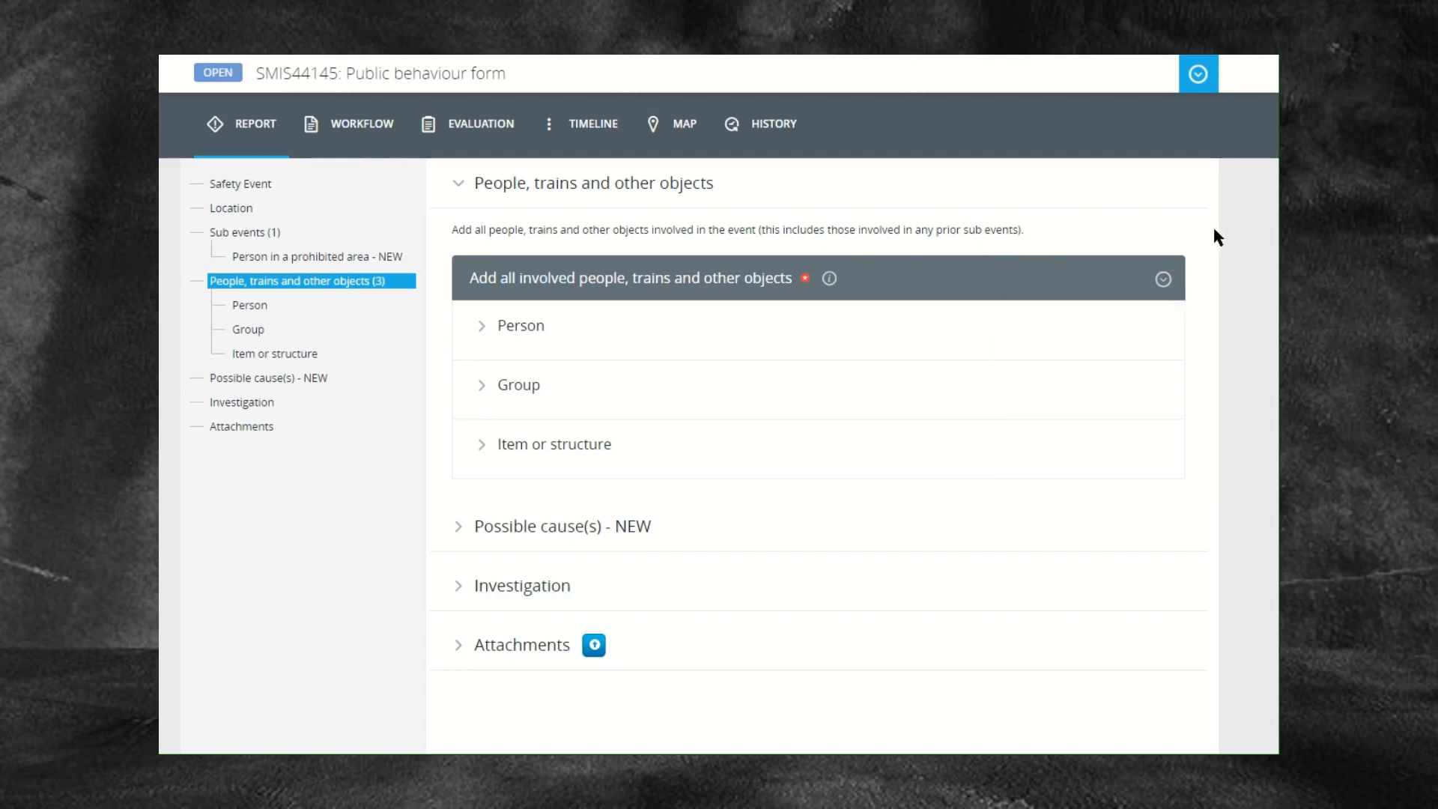
- Examine the Person, Group and Item or structure entries, including the item's event roles and the item or structure type options
{"action": "left_click", "coordinate": [478, 329]}
{"action": "scroll", "coordinate": [447, 365], "scroll_direction": "down", "scroll_amount": 1}
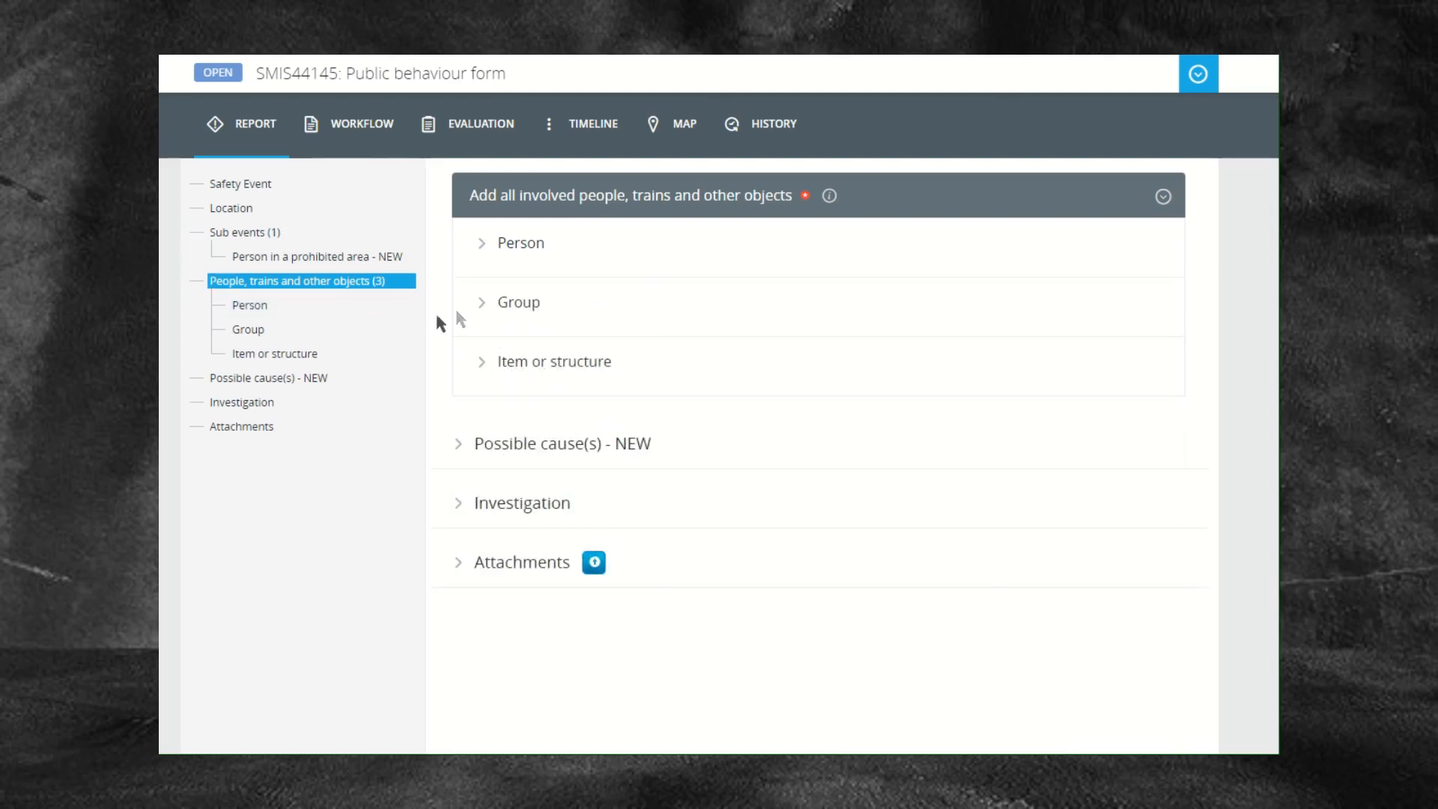
{"action": "left_click", "coordinate": [476, 309]}
{"action": "left_click", "coordinate": [472, 363]}
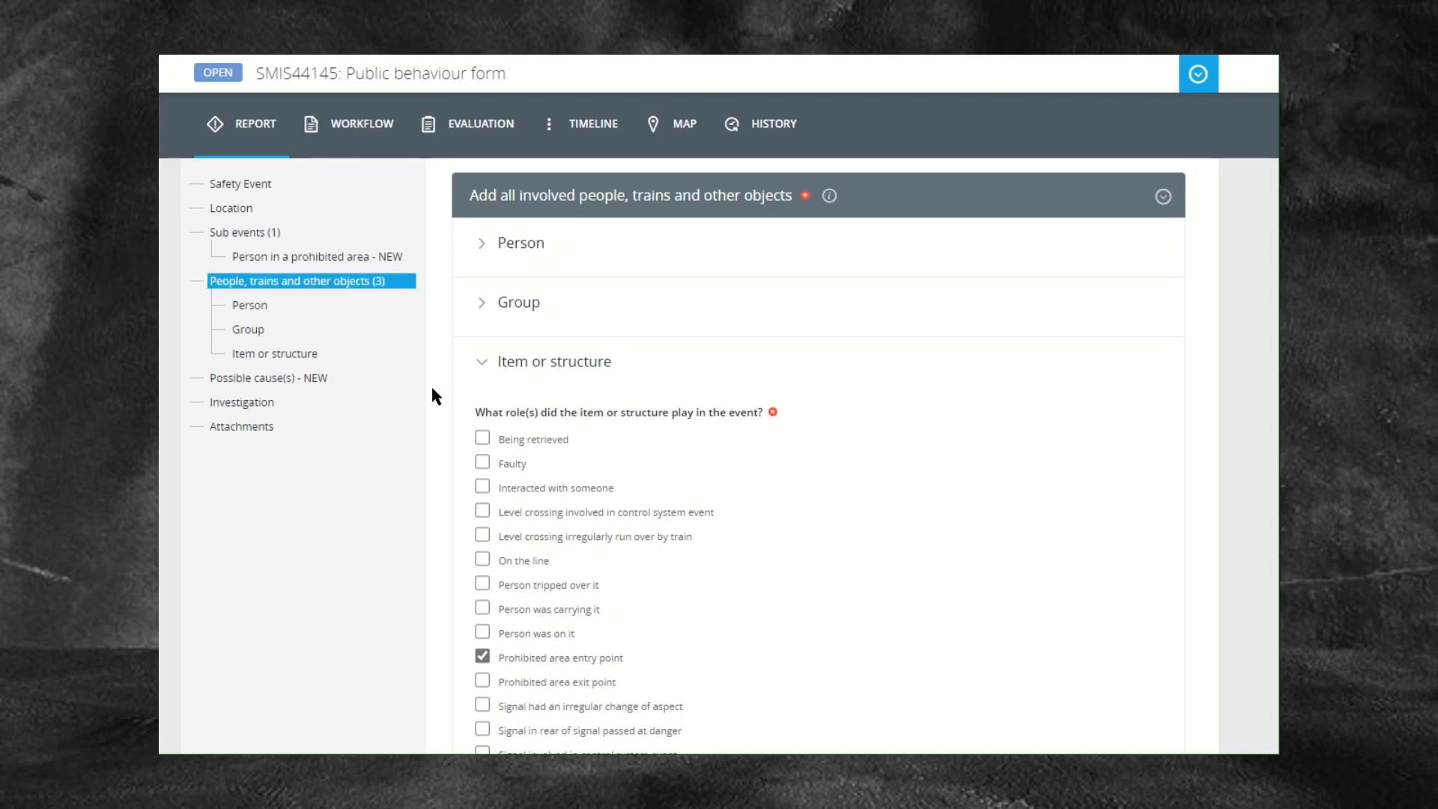
{"action": "scroll", "coordinate": [437, 410], "scroll_direction": "down", "scroll_amount": 2}
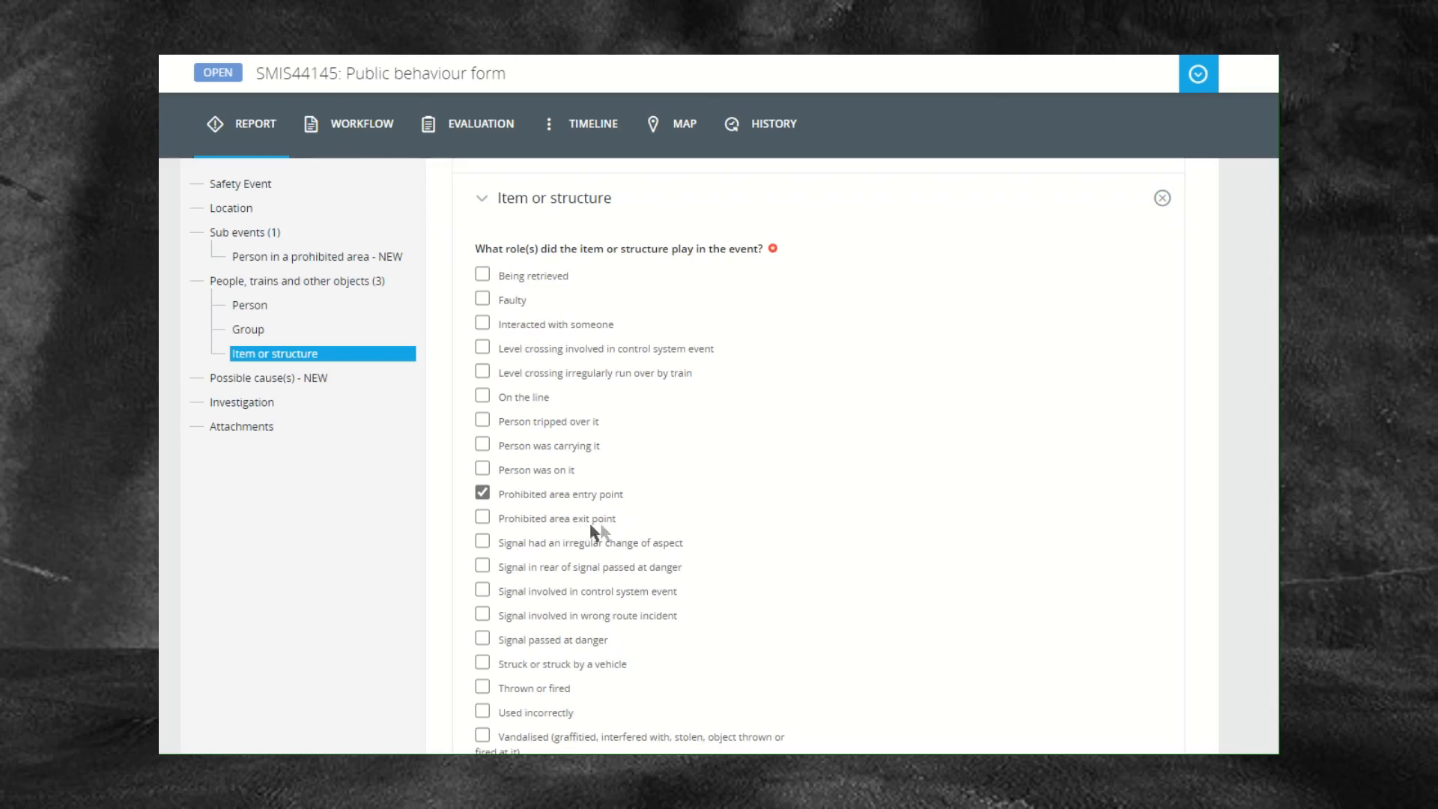
{"action": "scroll", "coordinate": [725, 517], "scroll_direction": "down", "scroll_amount": 5}
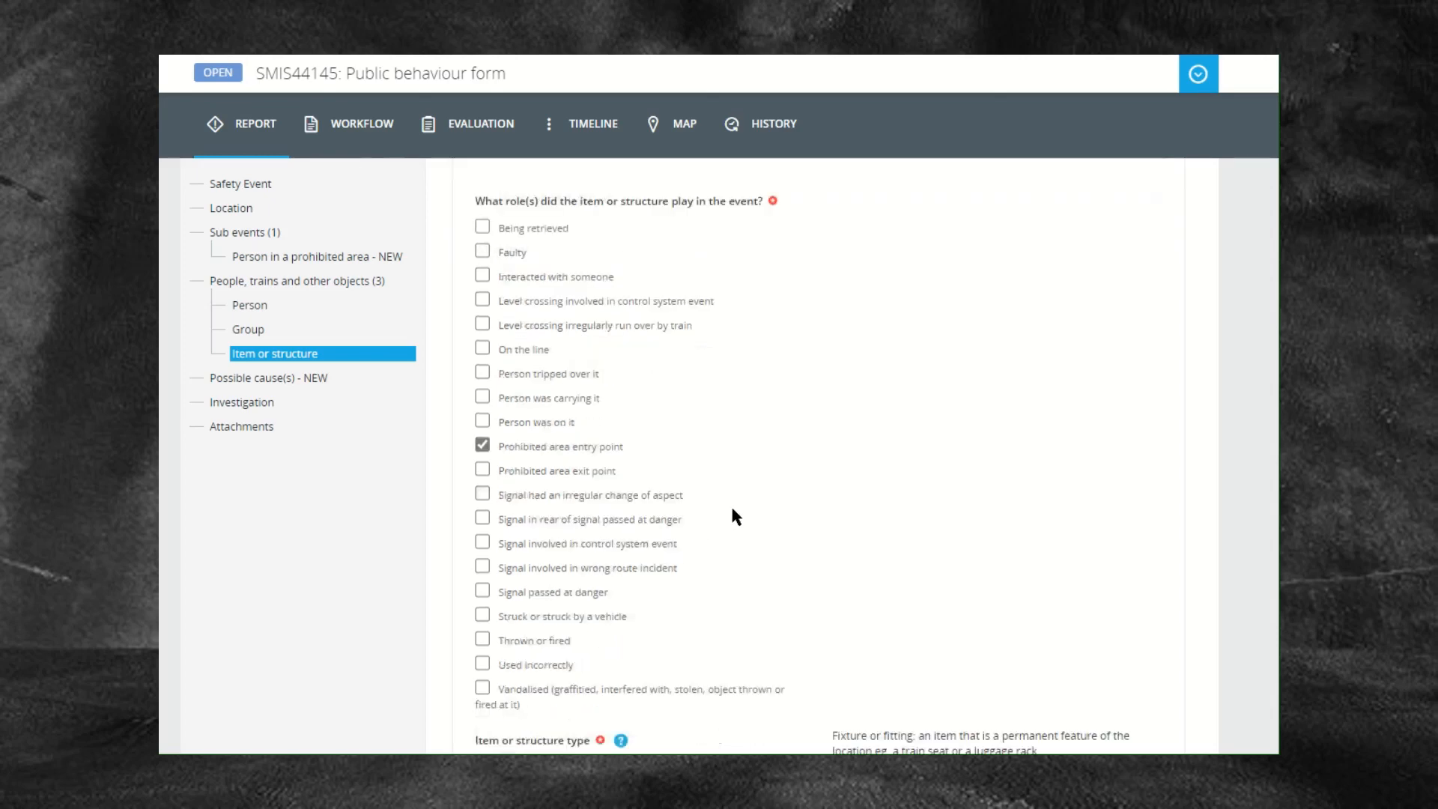
{"action": "scroll", "coordinate": [724, 516], "scroll_direction": "down", "scroll_amount": 2}
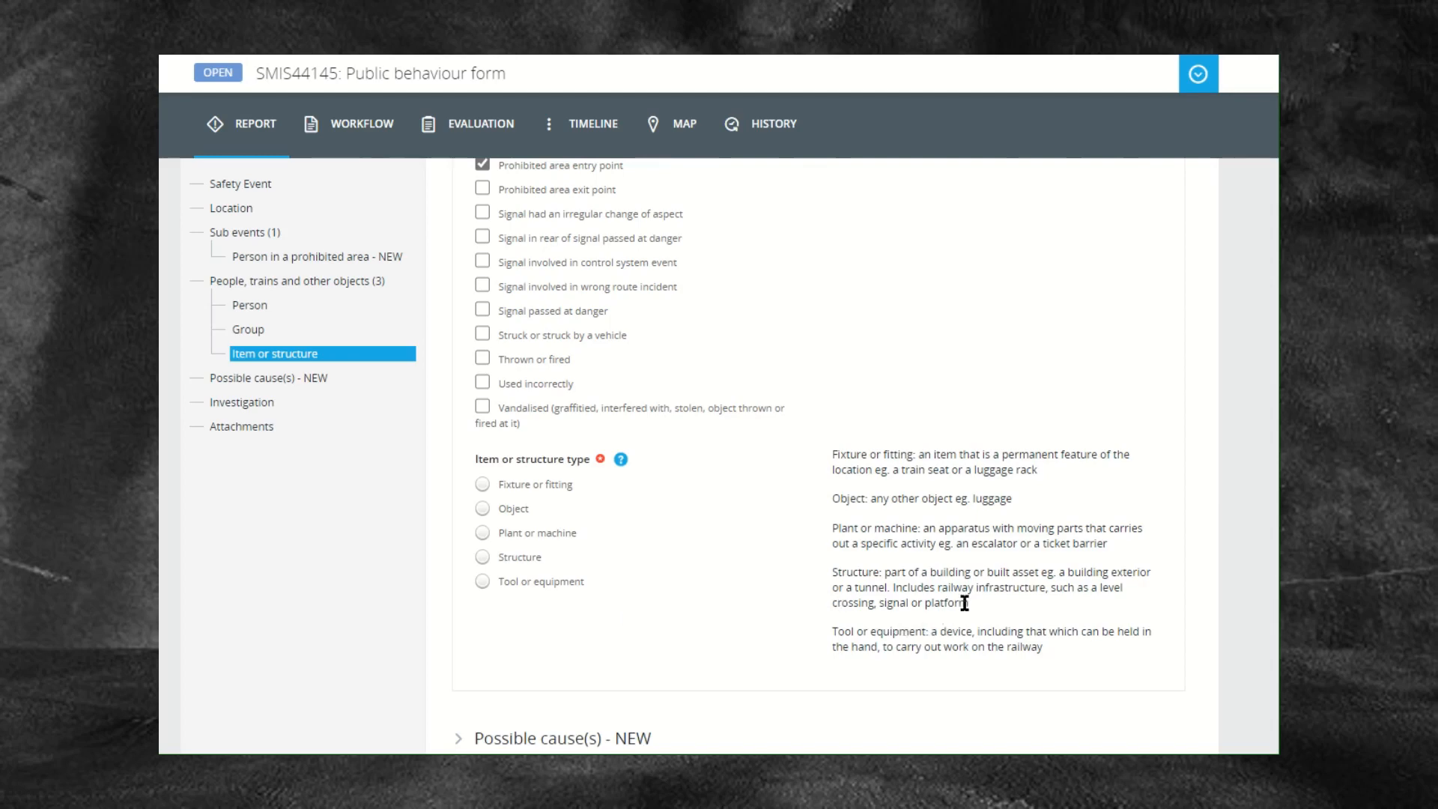
- Set the item or structure type to Structure and its structure type to Platform
{"action": "left_click", "coordinate": [483, 560]}
{"action": "scroll", "coordinate": [739, 621], "scroll_direction": "down", "scroll_amount": 1}
{"action": "left_click", "coordinate": [739, 630]}
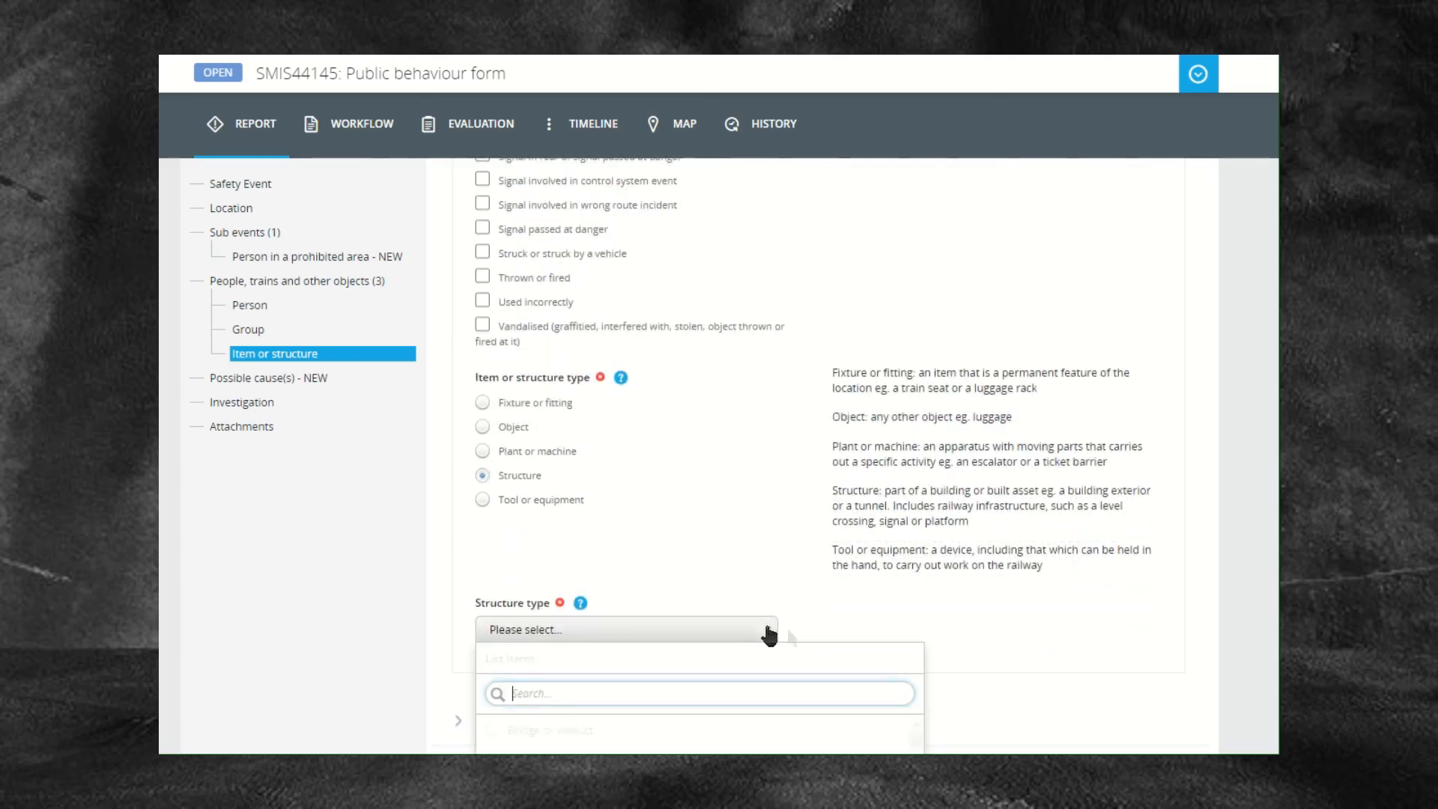
{"action": "scroll", "coordinate": [771, 636], "scroll_direction": "down", "scroll_amount": 2}
{"action": "scroll", "coordinate": [809, 636], "scroll_direction": "down", "scroll_amount": 5}
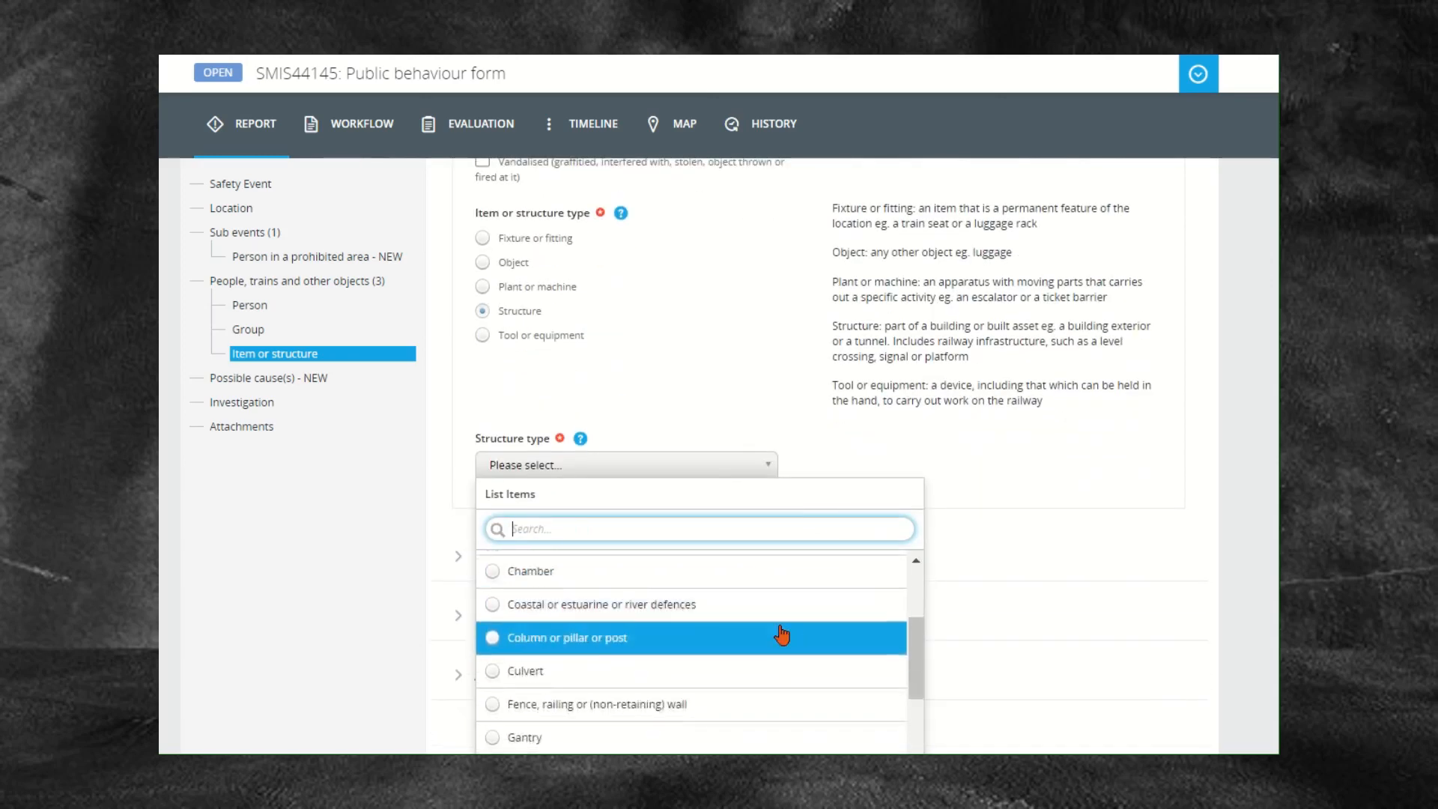
{"action": "scroll", "coordinate": [749, 652], "scroll_direction": "down", "scroll_amount": 1}
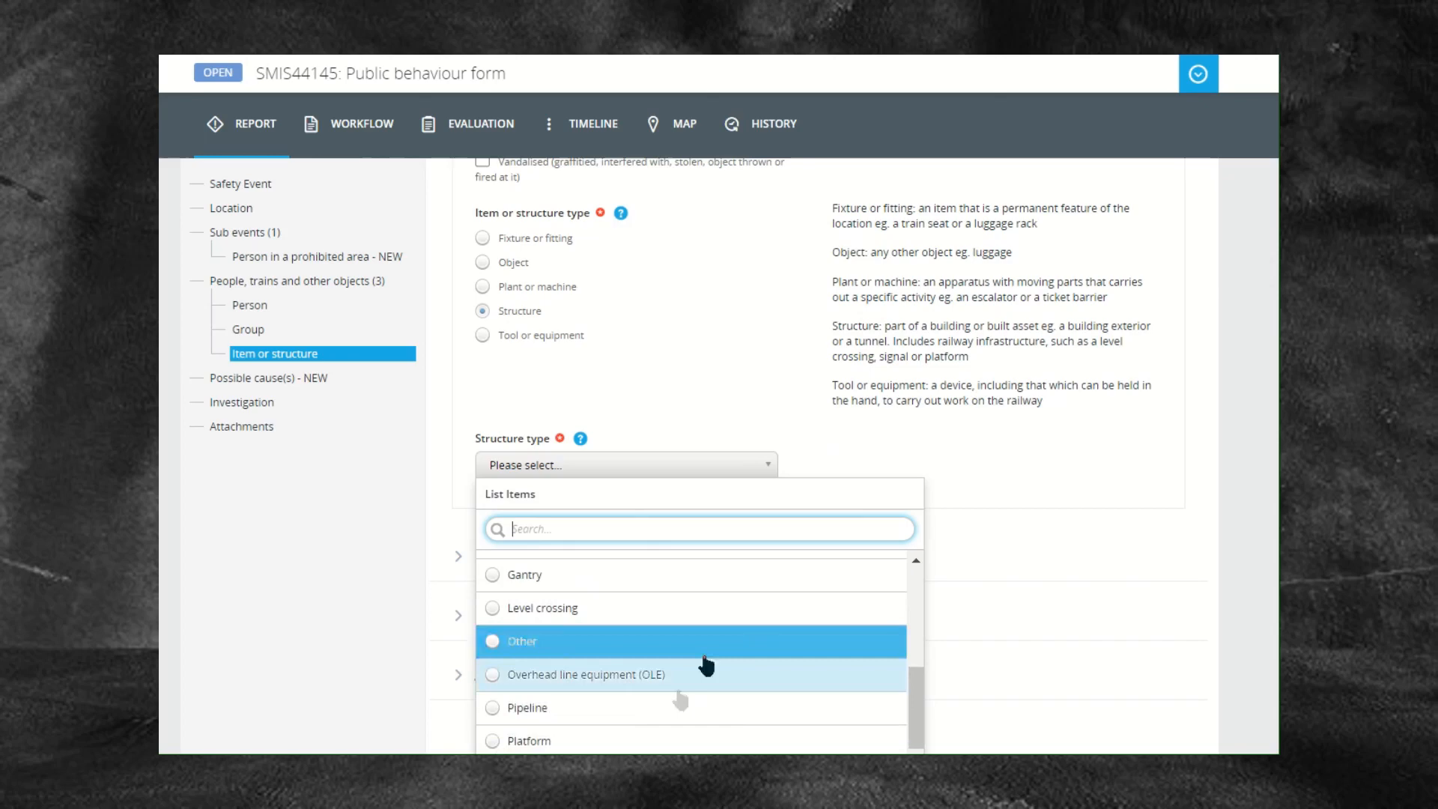
{"action": "left_click", "coordinate": [669, 743]}
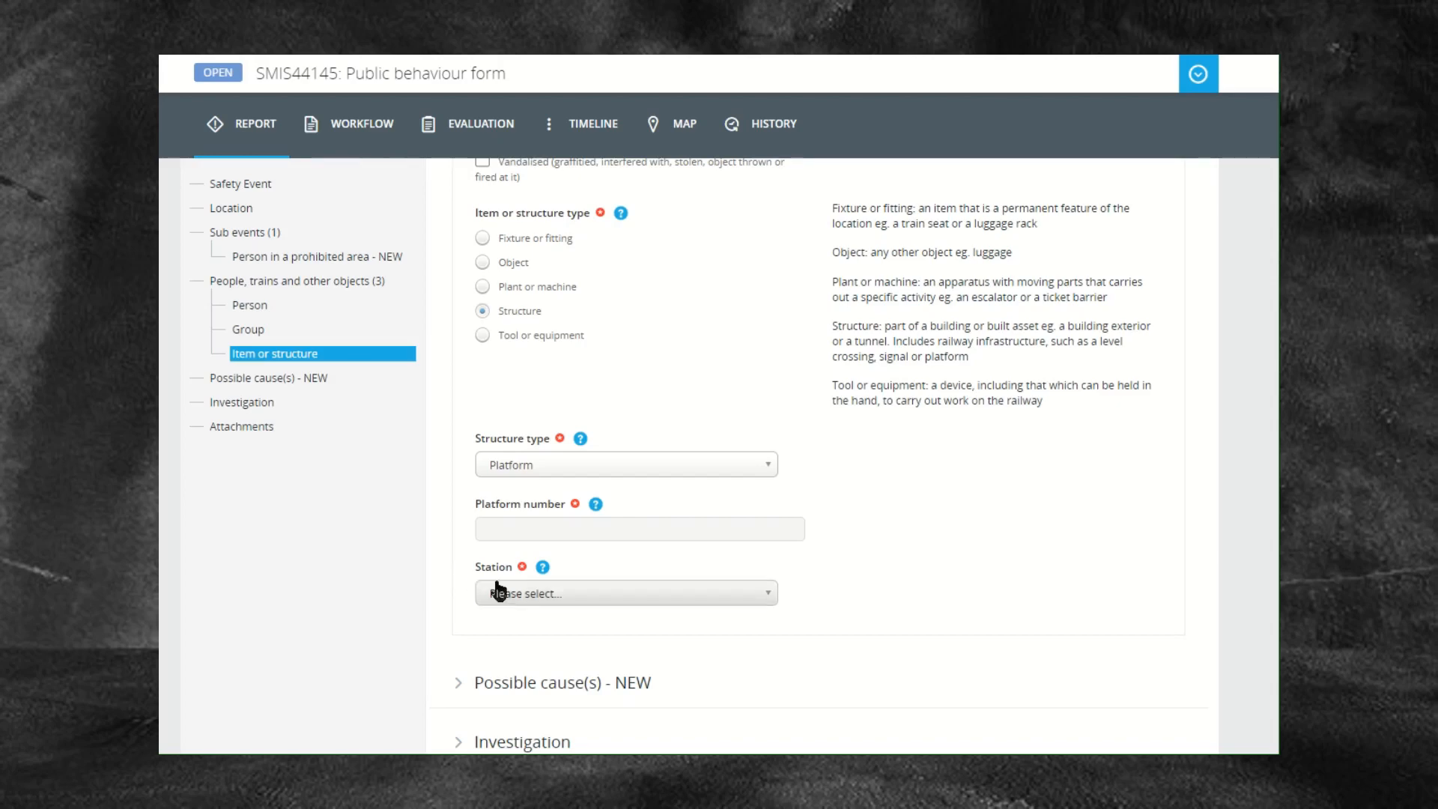
- Find "euston" in the platform's station list and choose EUS: London Euston Stn
{"action": "left_click", "coordinate": [554, 593]}
{"action": "scroll", "coordinate": [705, 644], "scroll_direction": "down", "scroll_amount": 1}
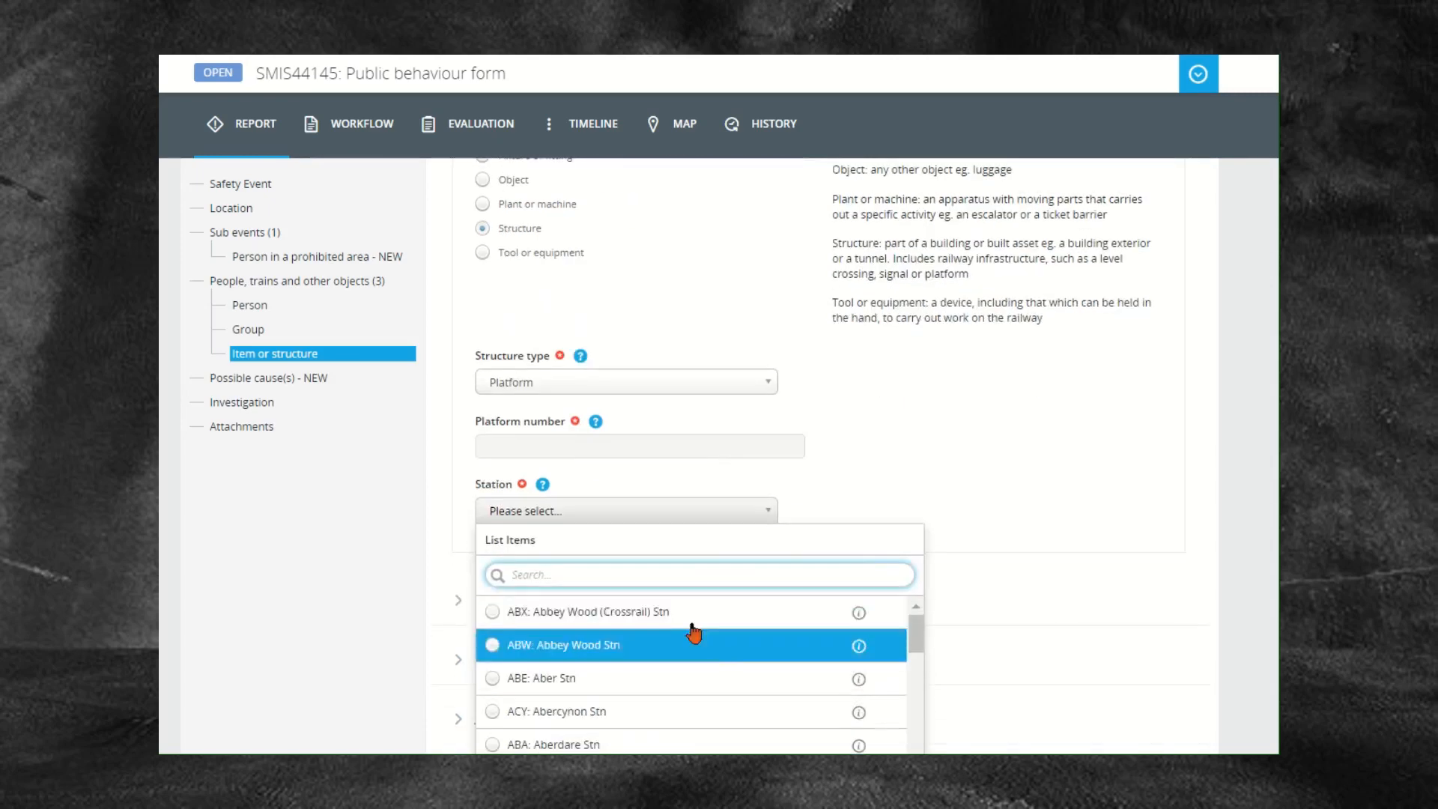
{"action": "type", "text": "euston"}
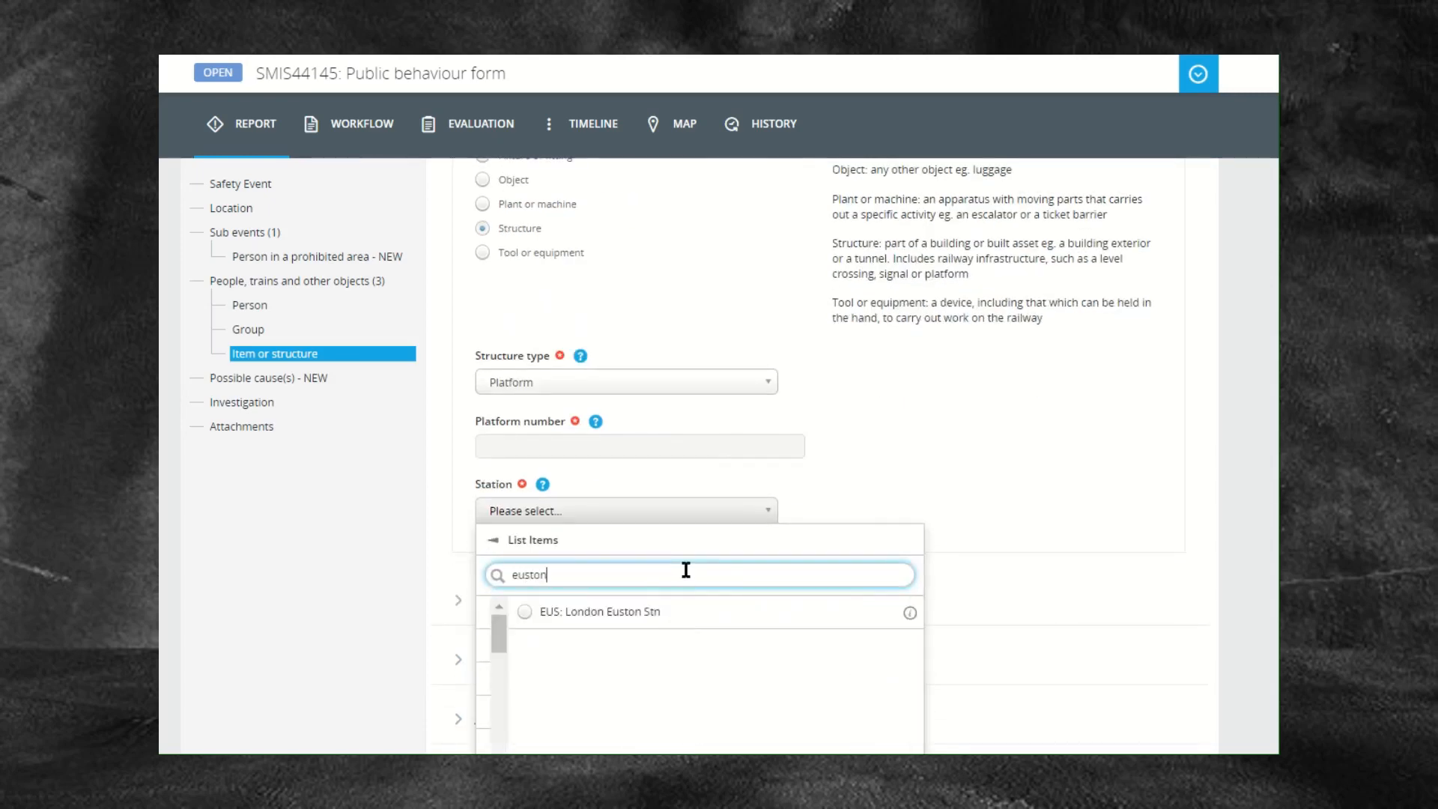
{"action": "left_click", "coordinate": [665, 608]}
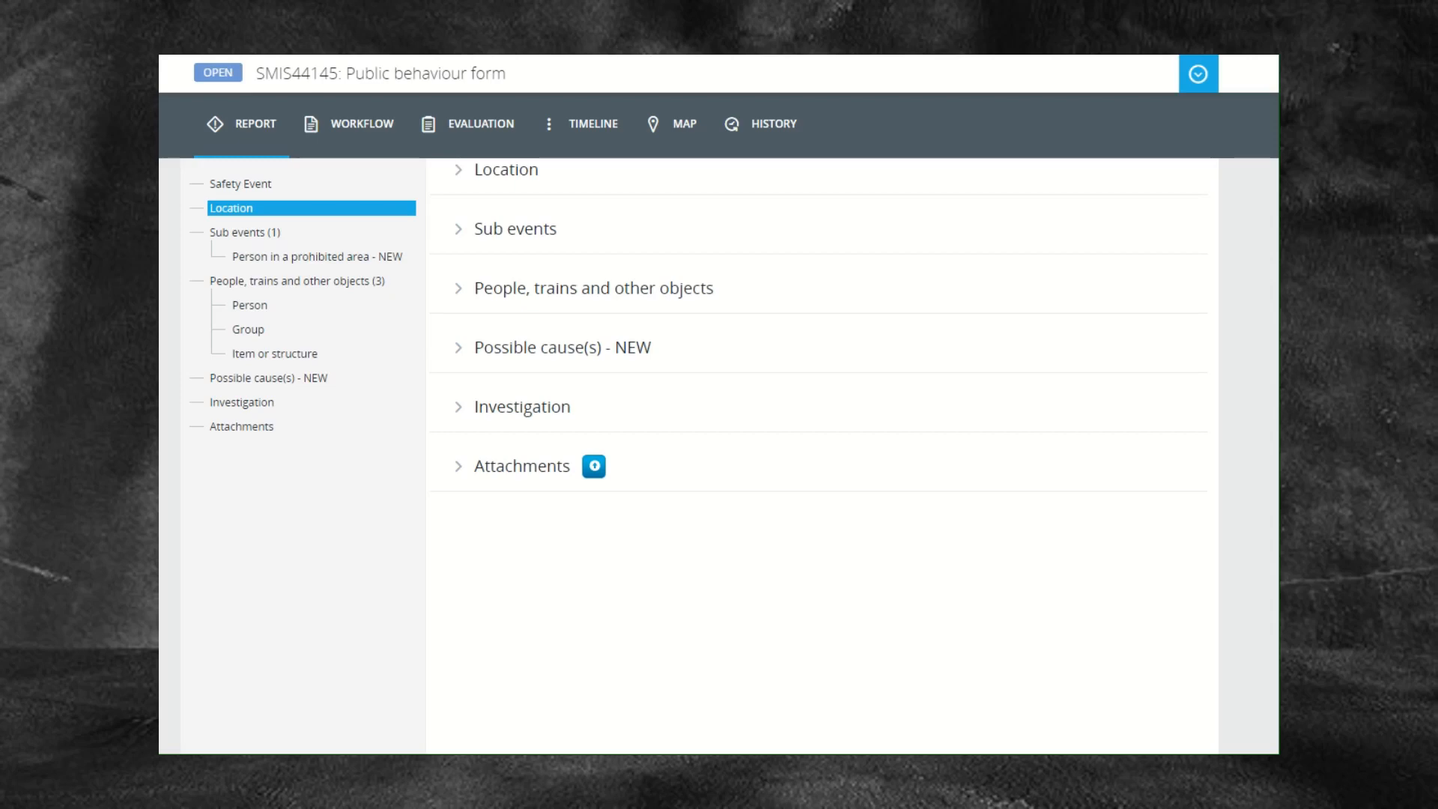
- In the Possible cause(s) section, examine the Anti-social behaviour causes within the non-work related activities of Human performance factors
{"action": "left_click", "coordinate": [252, 384]}
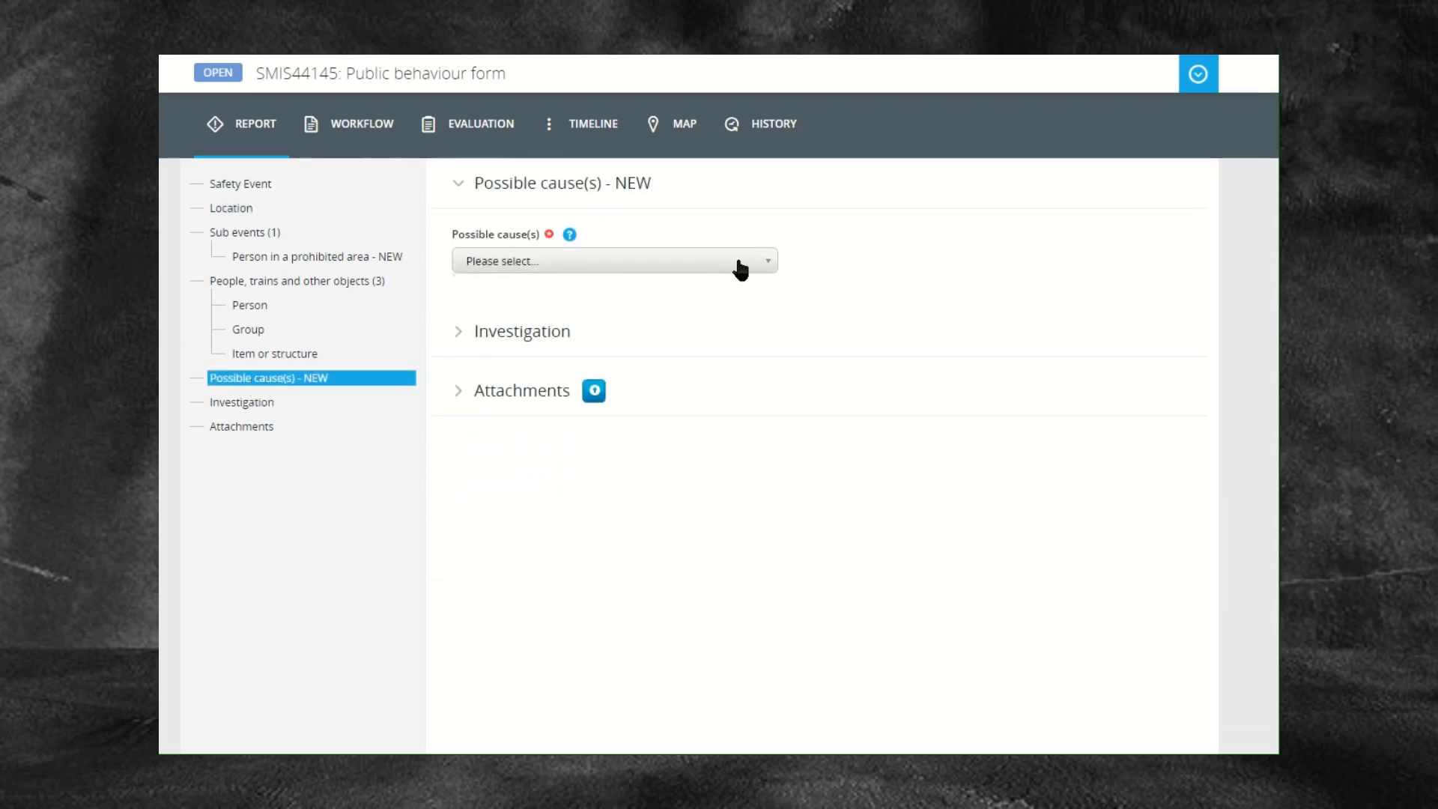
{"action": "left_click", "coordinate": [740, 267]}
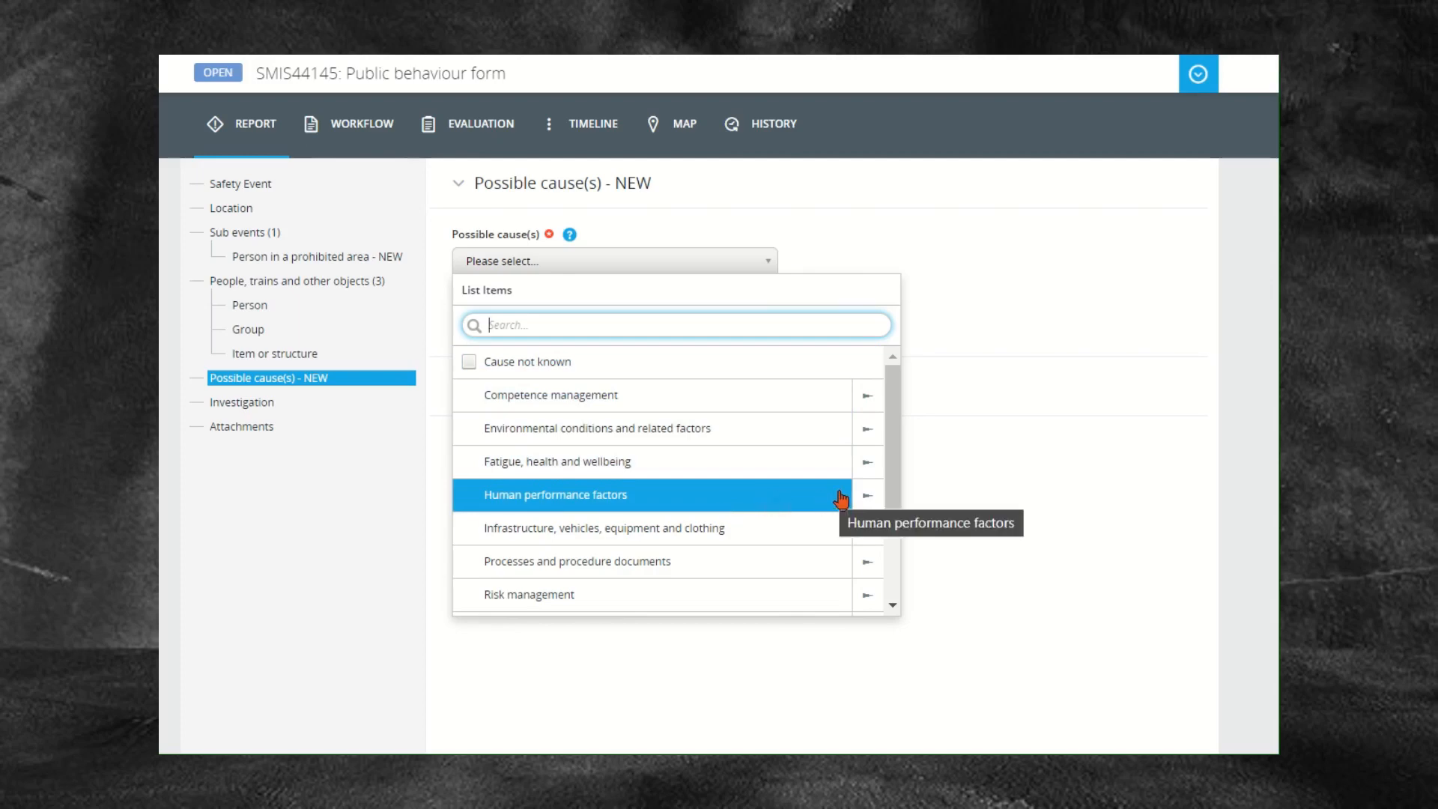
{"action": "left_click", "coordinate": [866, 502]}
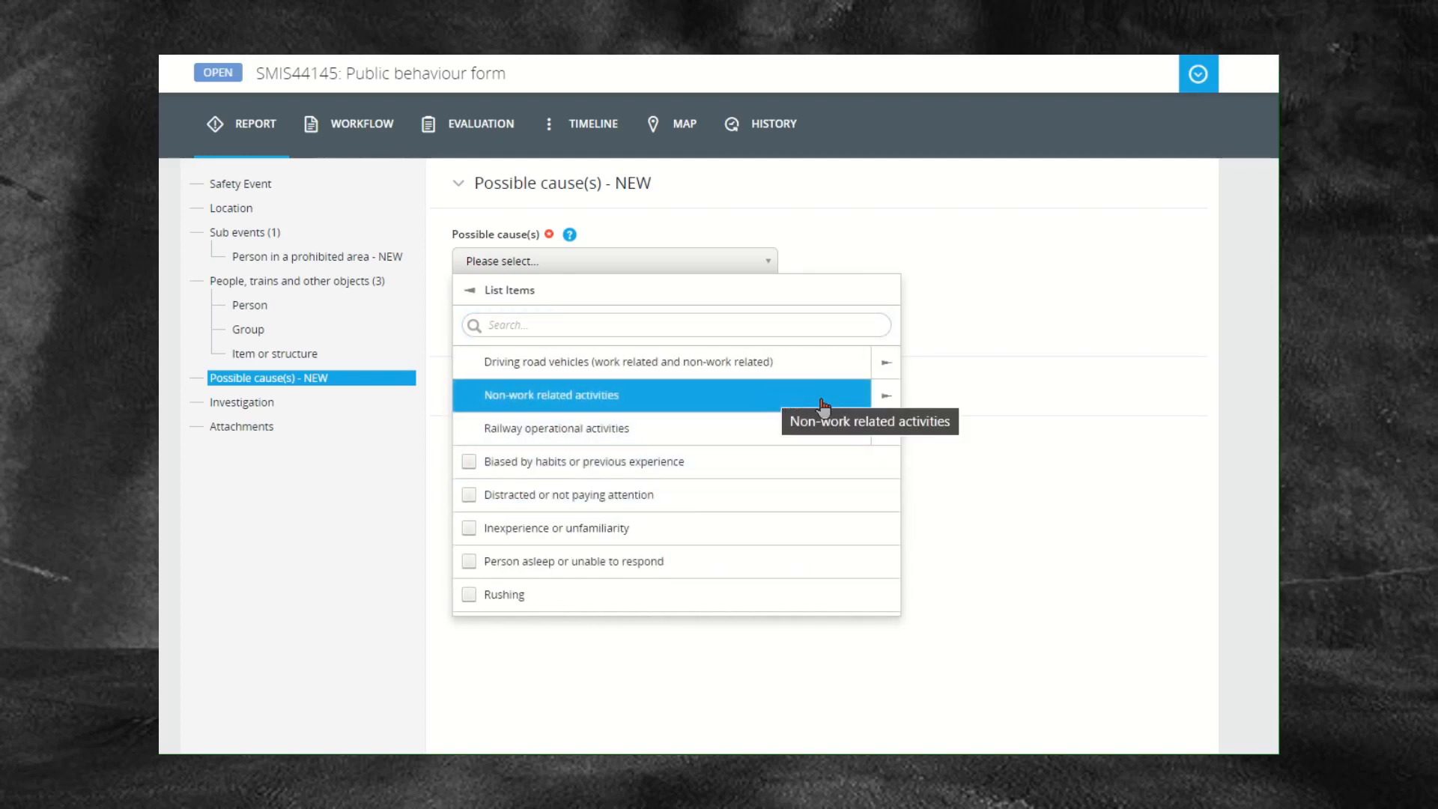
{"action": "left_click", "coordinate": [882, 403]}
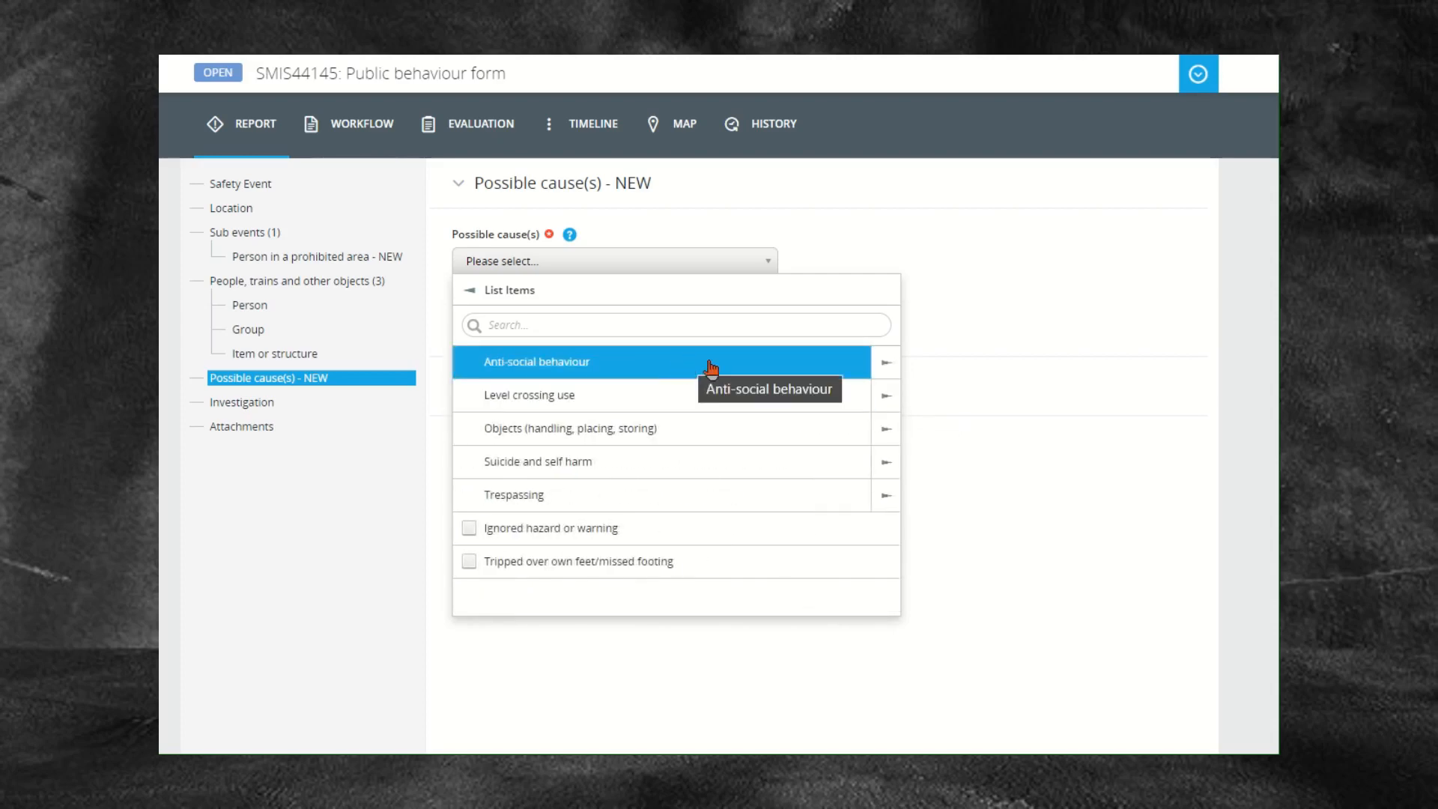
{"action": "left_click", "coordinate": [885, 367]}
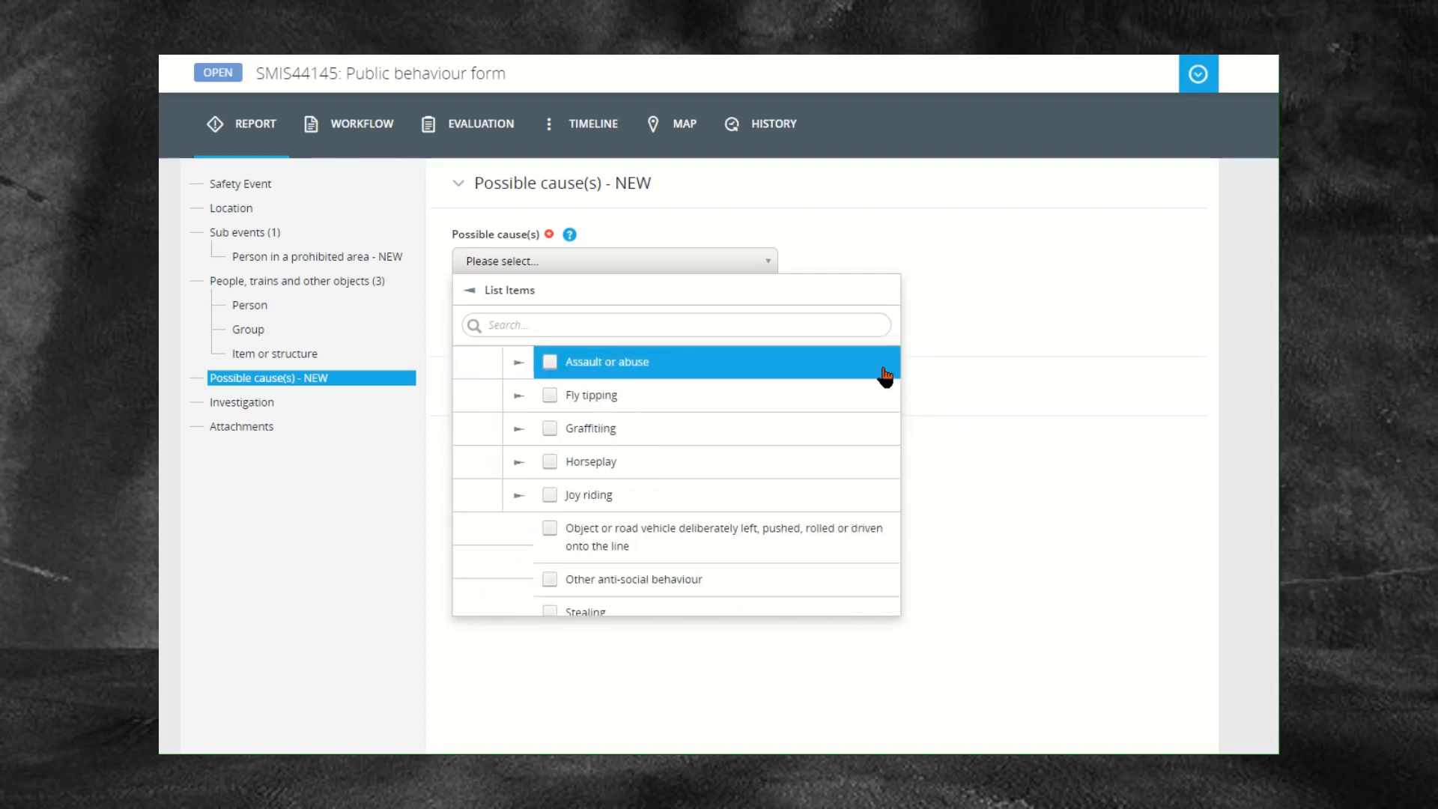
{"action": "scroll", "coordinate": [786, 481], "scroll_direction": "down", "scroll_amount": 2}
{"action": "scroll", "coordinate": [779, 480], "scroll_direction": "down", "scroll_amount": 3}
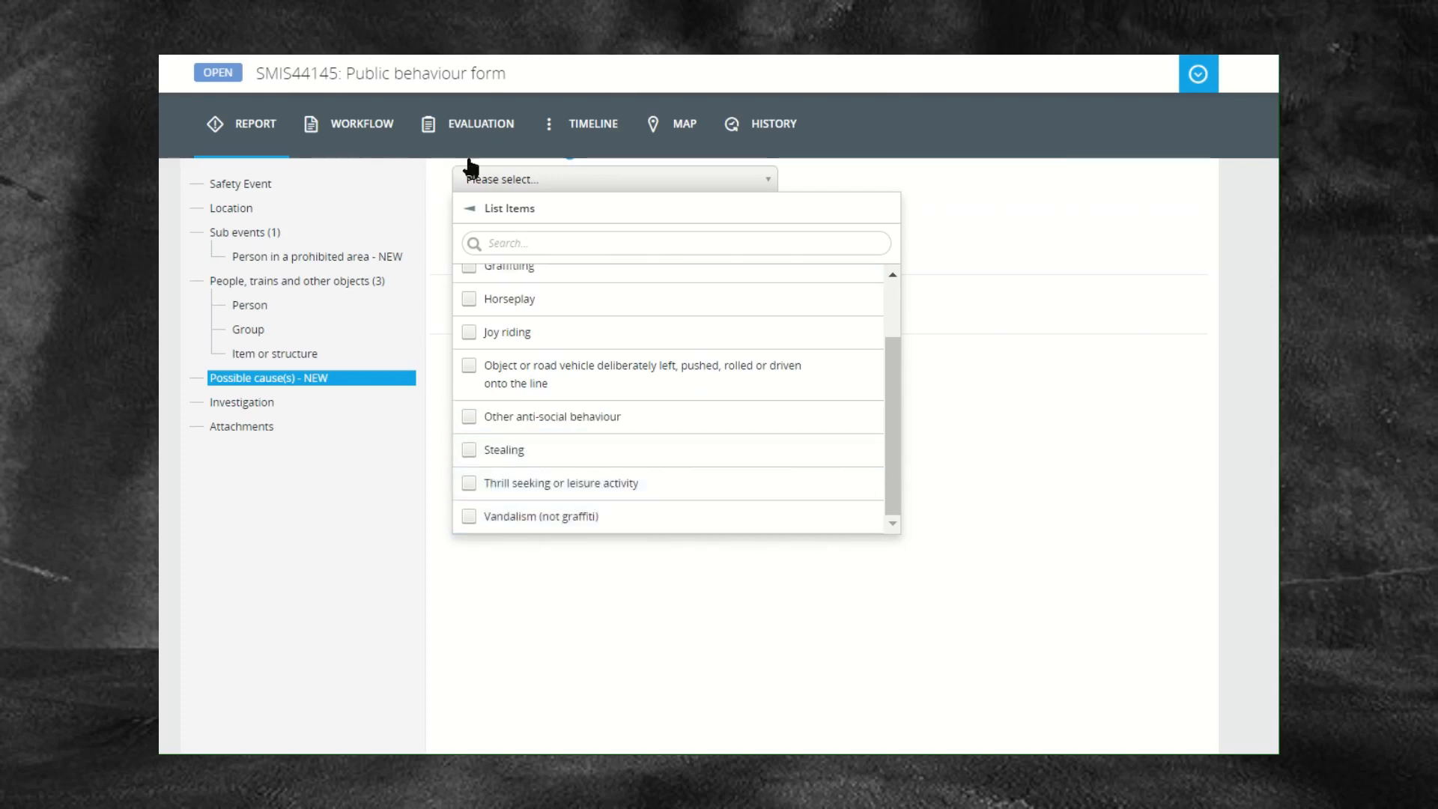
- Examine the possible causes under Suicide and self harm and under Trespassing, returning to the list of non-work related activities
{"action": "left_click", "coordinate": [472, 211]}
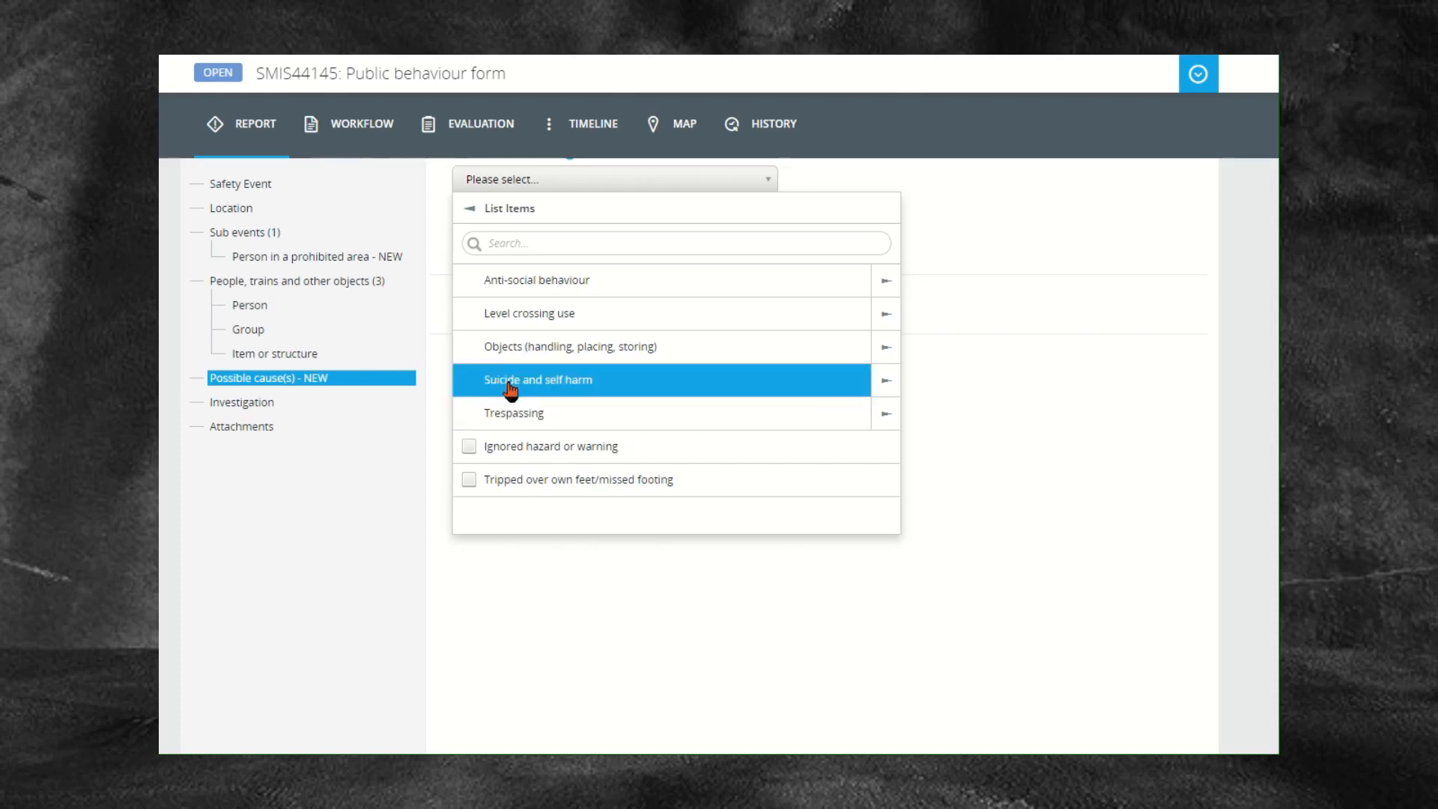
{"action": "left_click", "coordinate": [885, 380]}
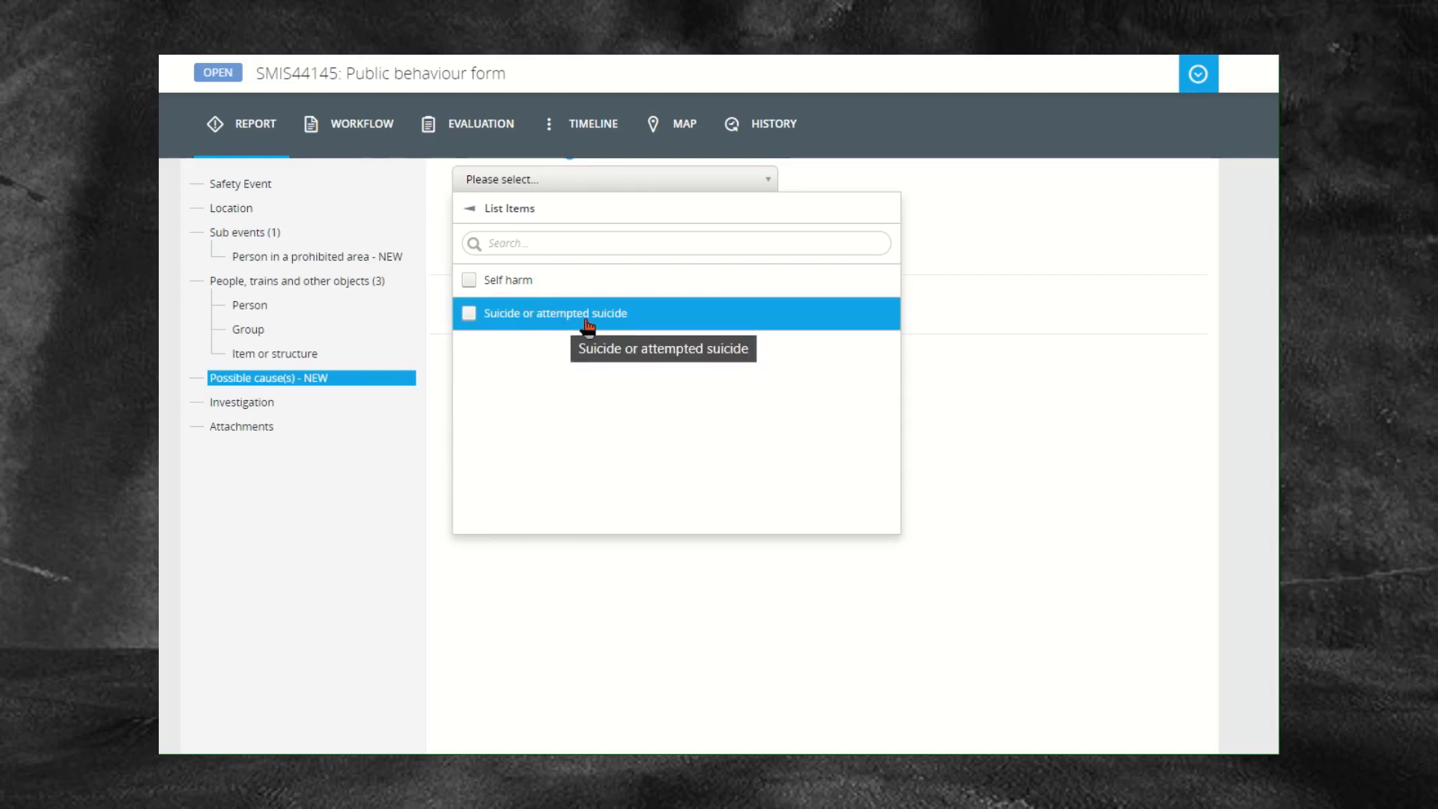
{"action": "left_click", "coordinate": [472, 209]}
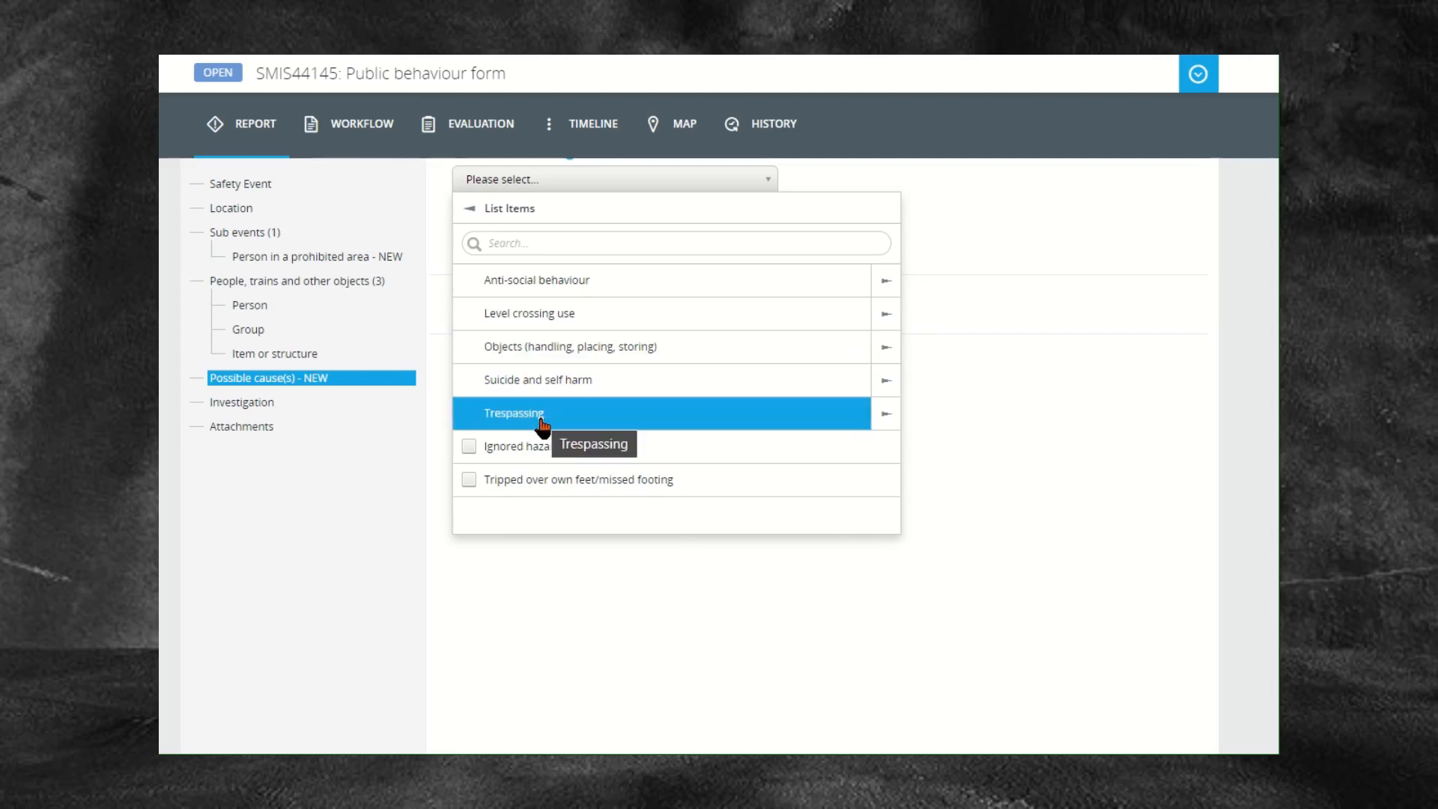
{"action": "left_click", "coordinate": [885, 419]}
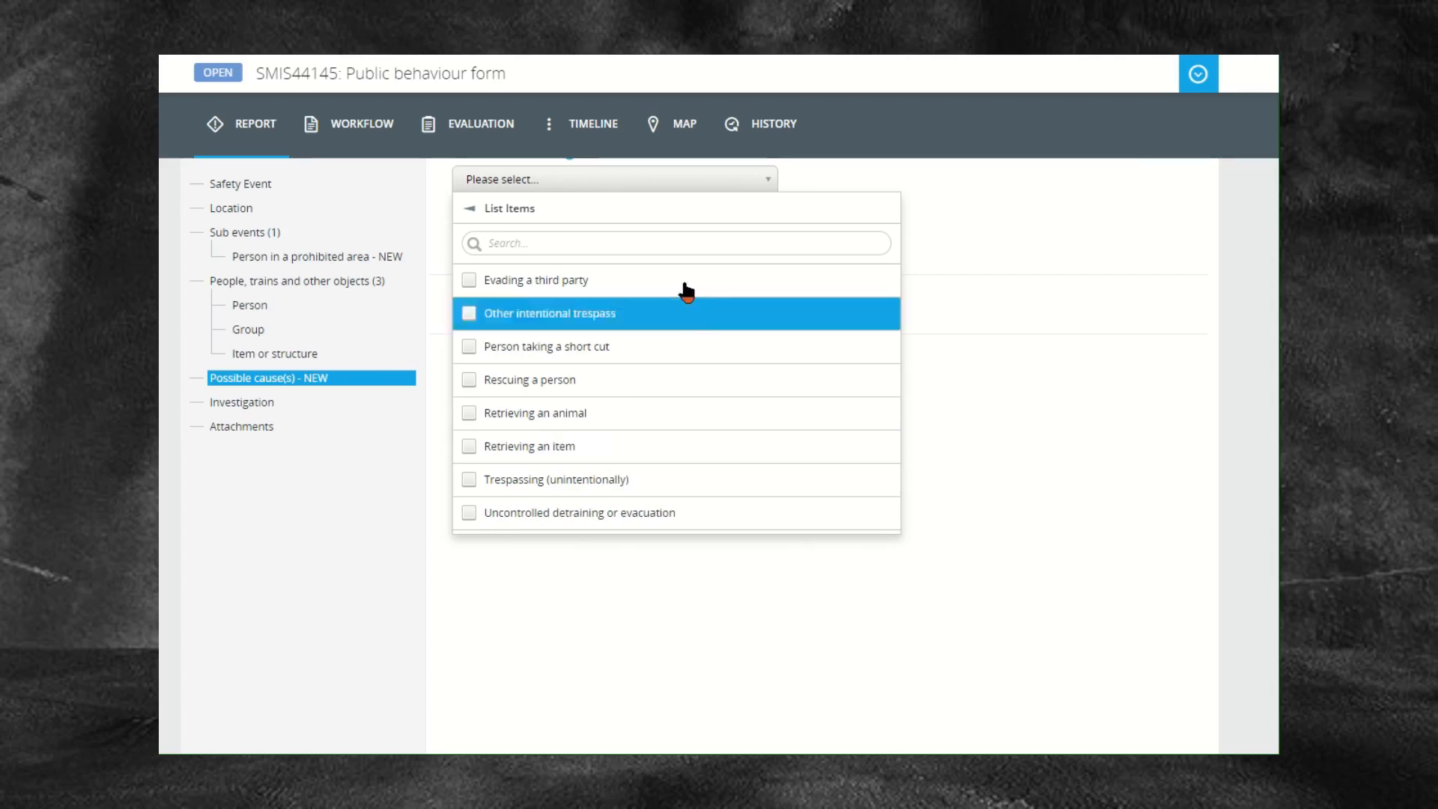
{"action": "left_click", "coordinate": [471, 210]}
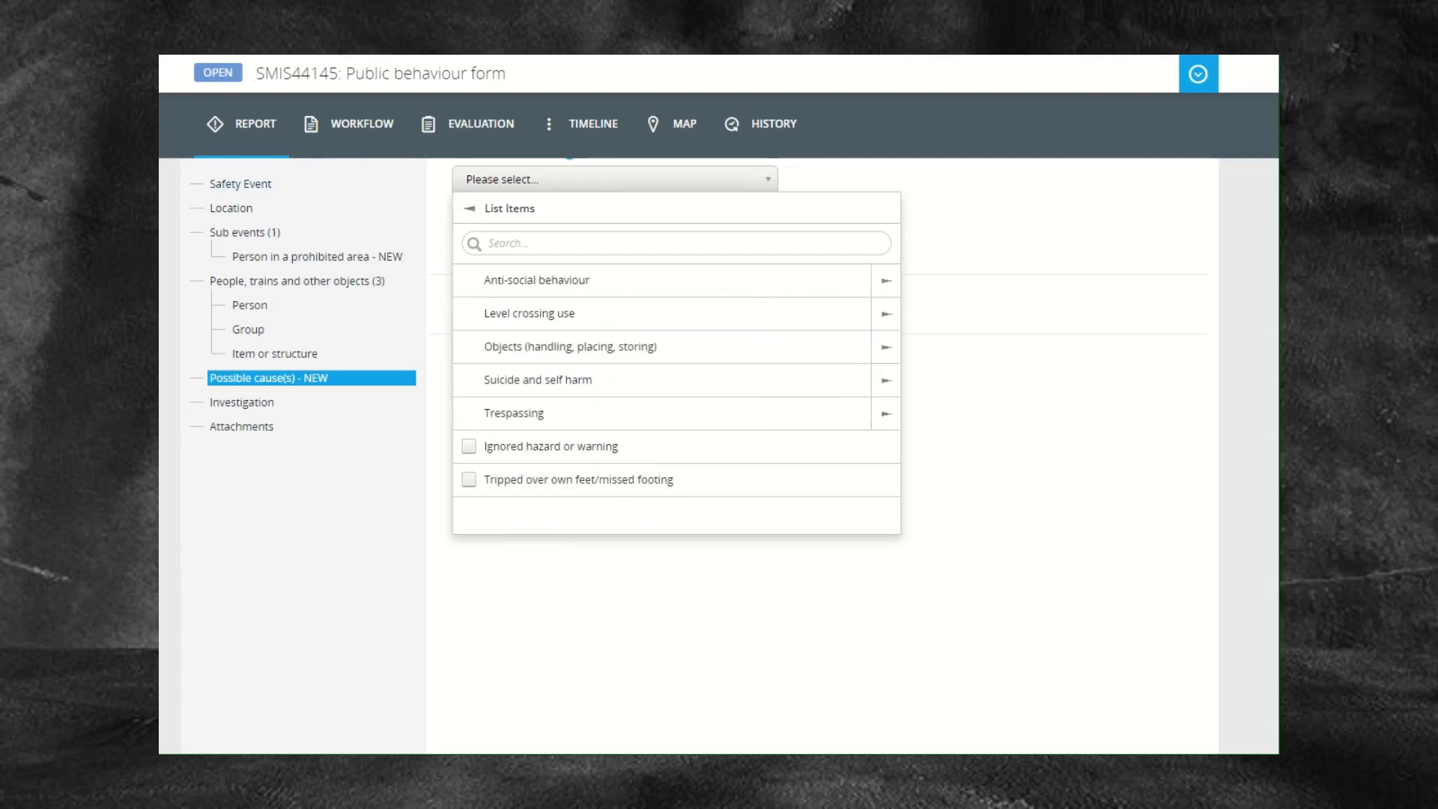